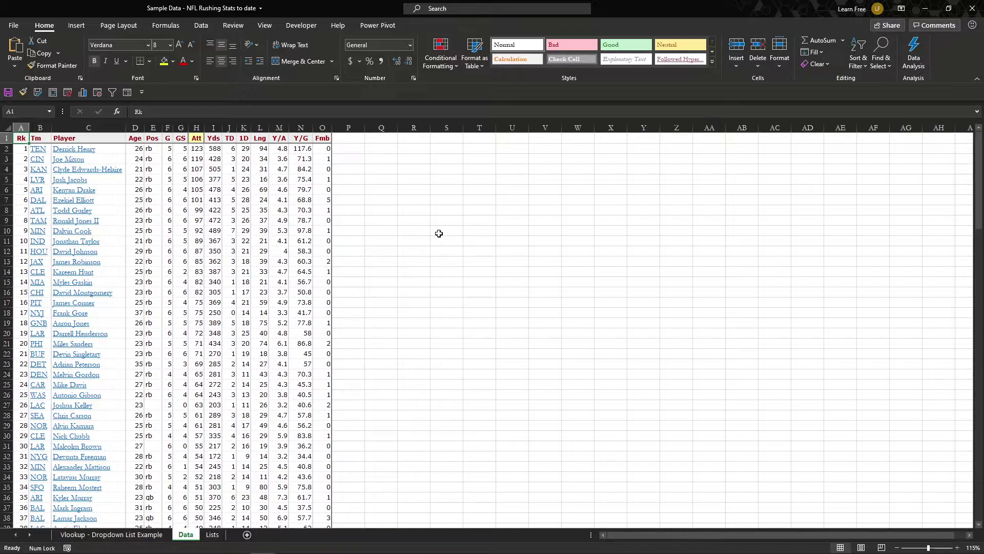
- Copy the headers in A1:G1 of the Vlookup - Dropdown List Example sheet and paste them starting at A17
left_click(117, 534)
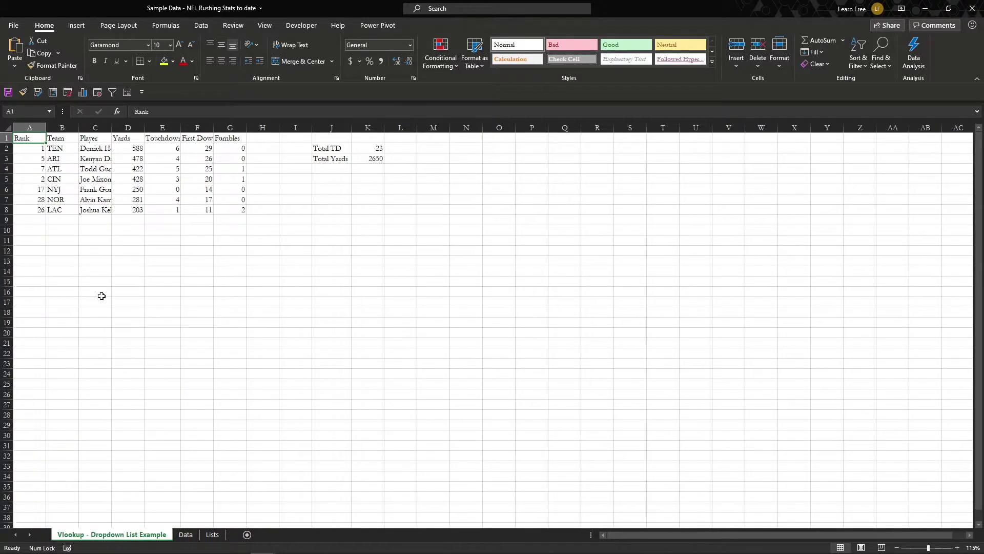
left_click(29, 152)
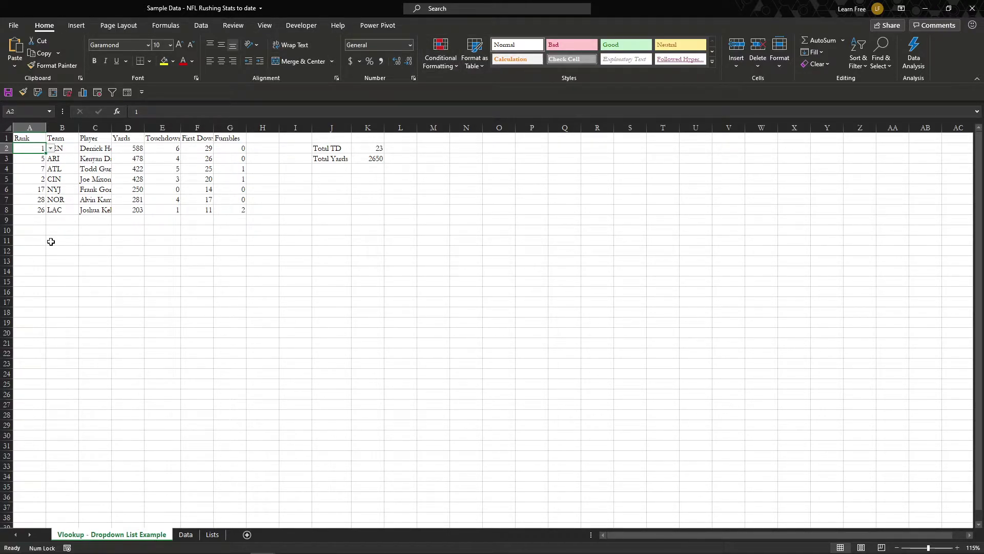
left_click_drag(21, 138, 238, 134)
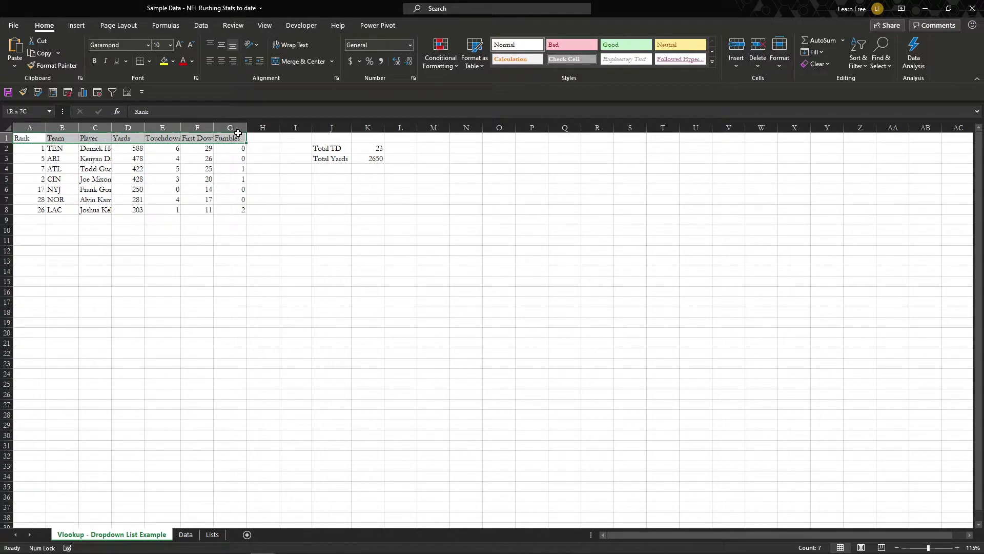
key("ctrl+c")
left_click(38, 306)
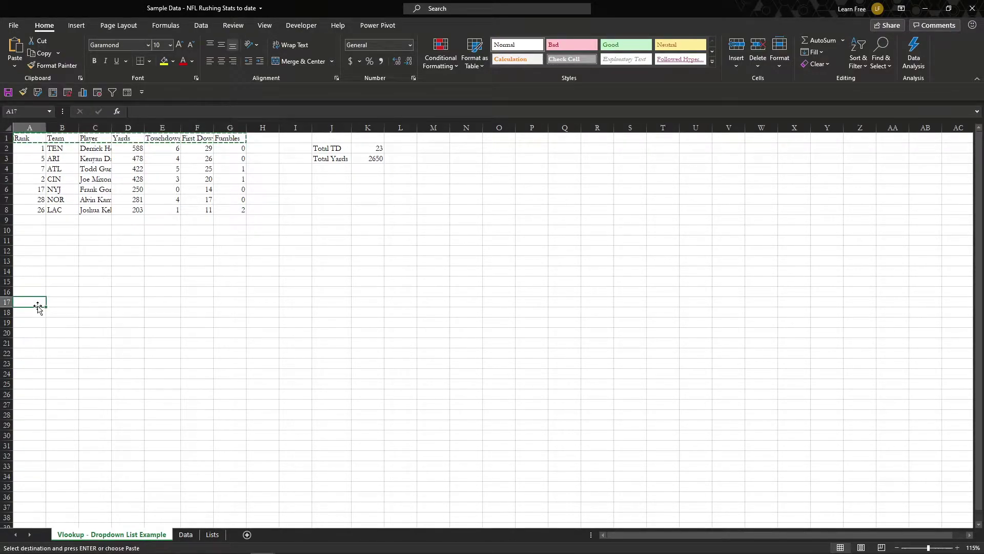
key("Return")
- Start data validation for cell A18 under the new Rank header, allowing a list
left_click(38, 150)
left_click(36, 297)
left_click(44, 312)
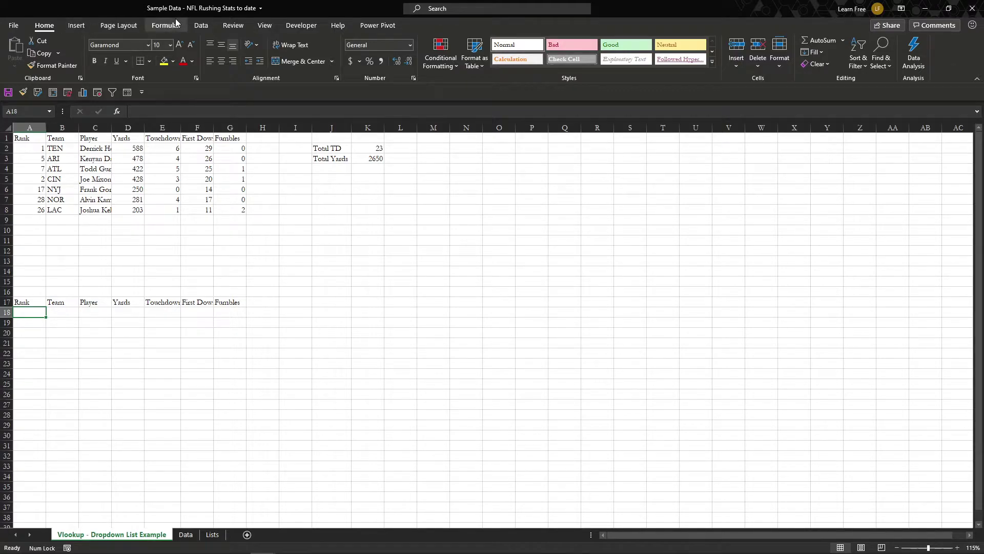
left_click(200, 25)
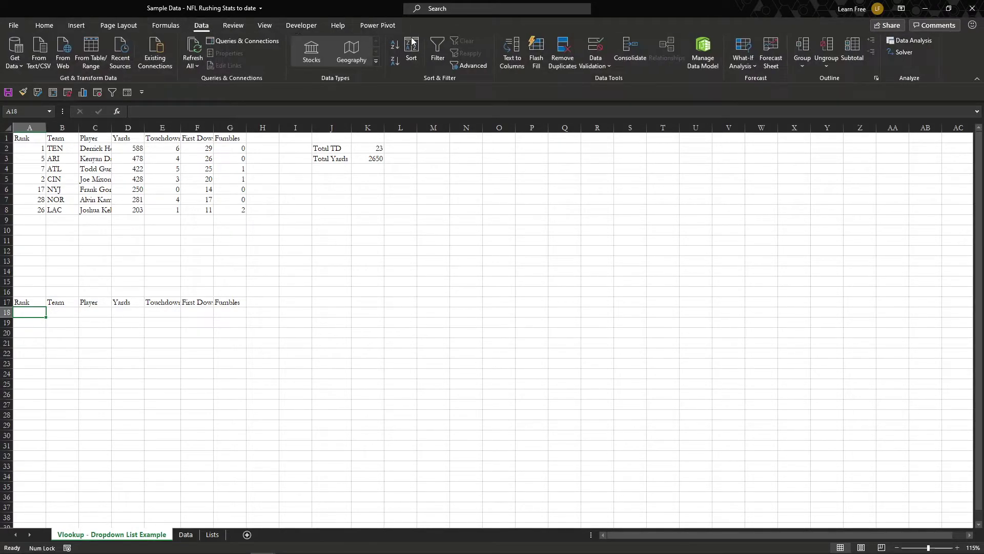
left_click(595, 61)
left_click(630, 80)
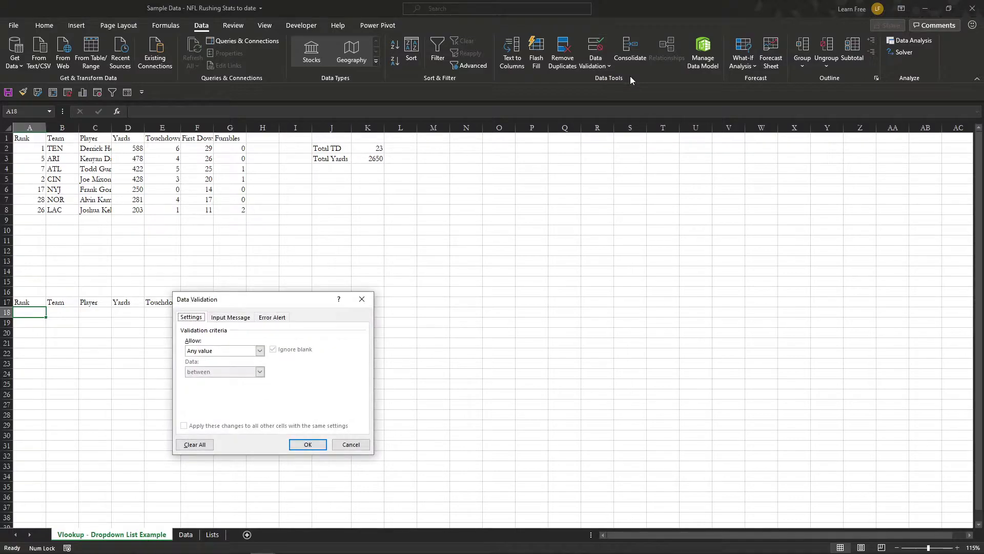
left_click(260, 350)
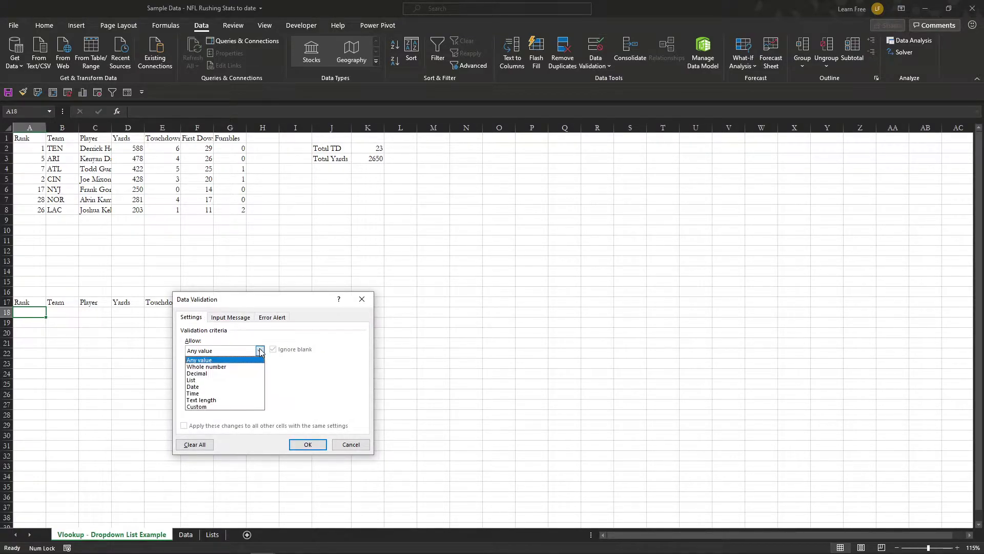
left_click(215, 379)
- Set the validation list's source to $A$1:$A$150 on the Lists sheet and apply it
left_click(312, 392)
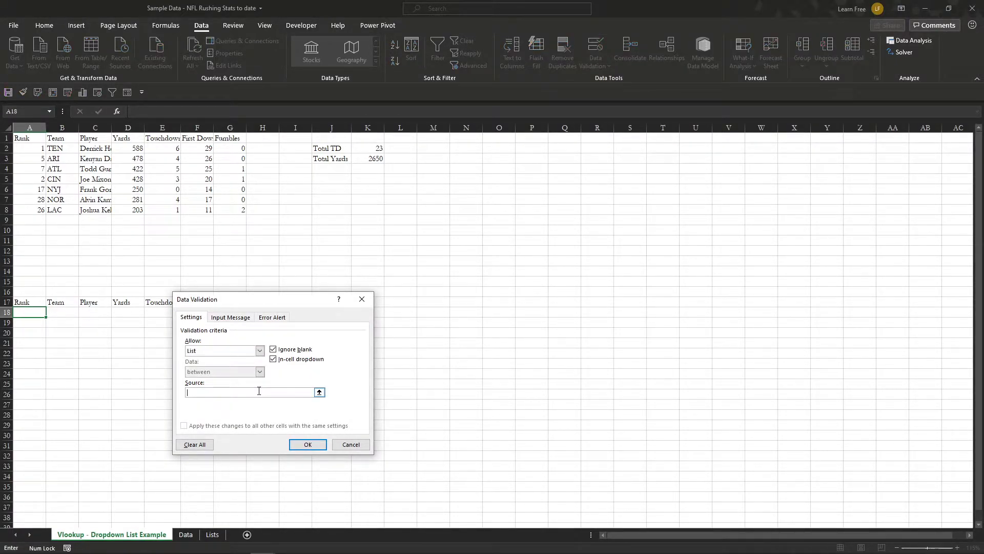
left_click(213, 534)
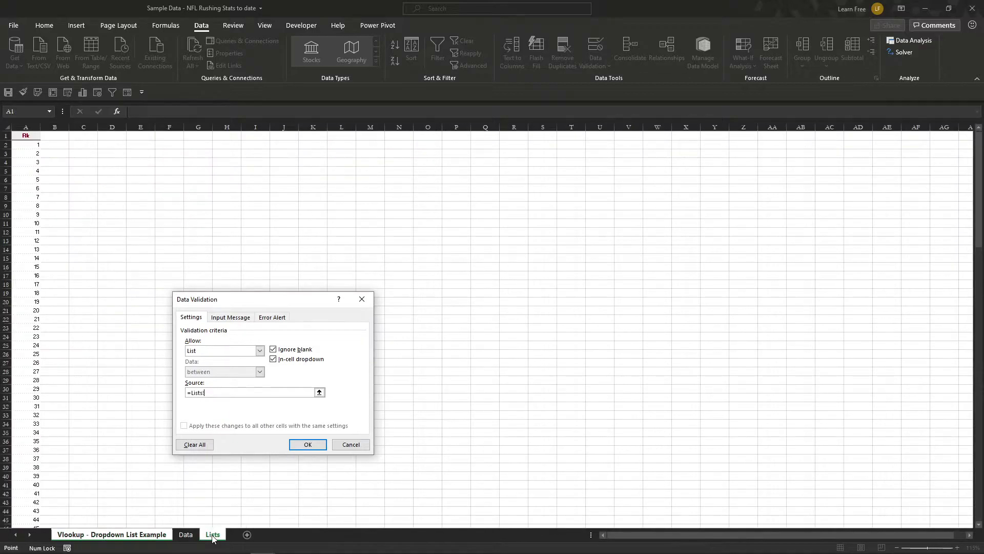
left_click(27, 133)
key("ctrl+shift+Down")
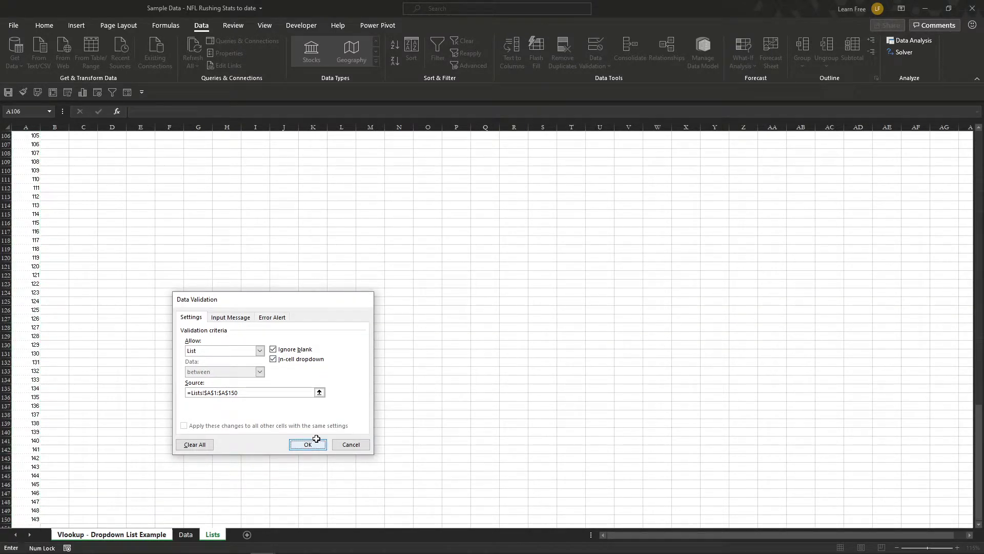
left_click(309, 443)
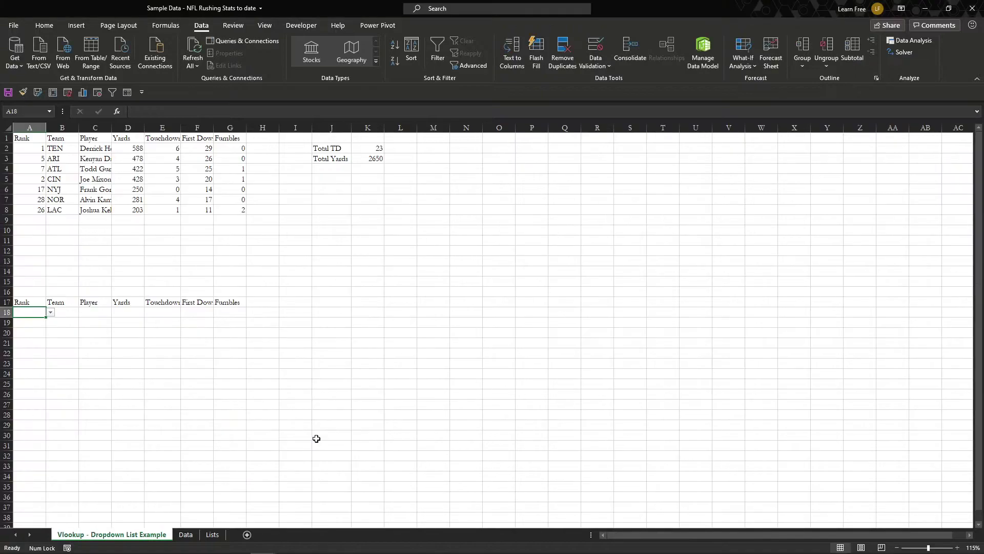
- Choose rank 1 from the drop-down list in cell A18
left_click(51, 313)
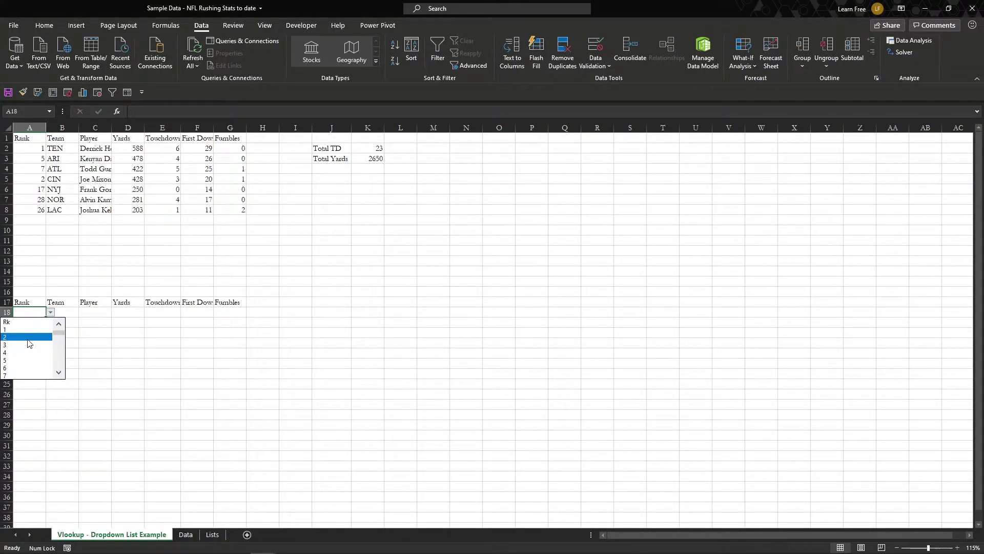
key("Escape")
left_click(50, 312)
left_click(43, 312)
left_click(52, 314)
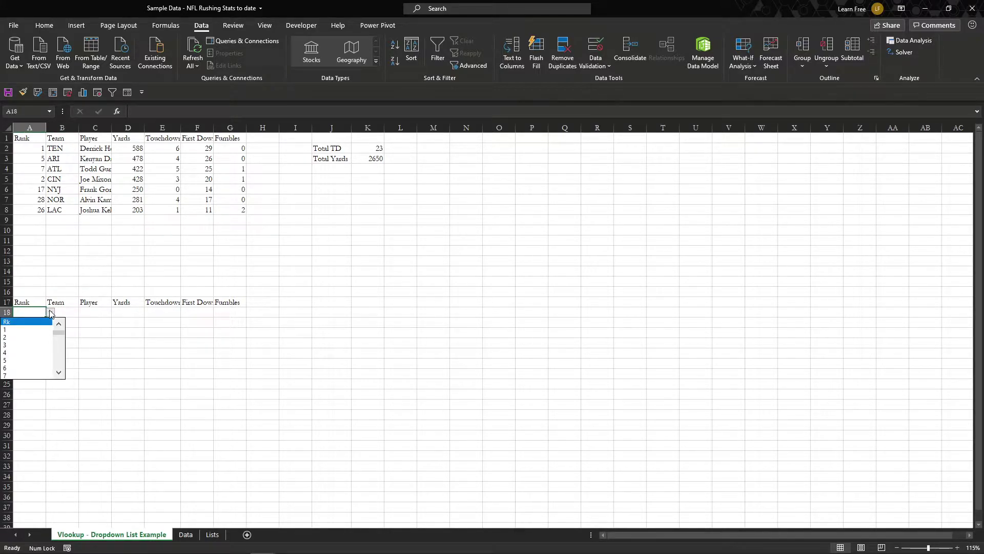
left_click(39, 327)
- Begin a VLOOKUP formula in cell B18 under Team with A18 as the lookup value
left_click(67, 313)
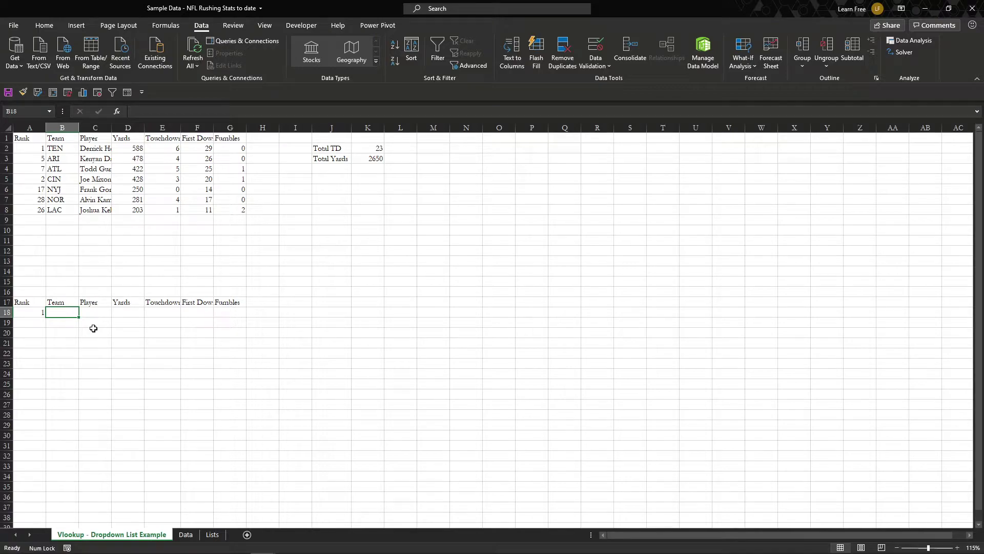
type("=vl")
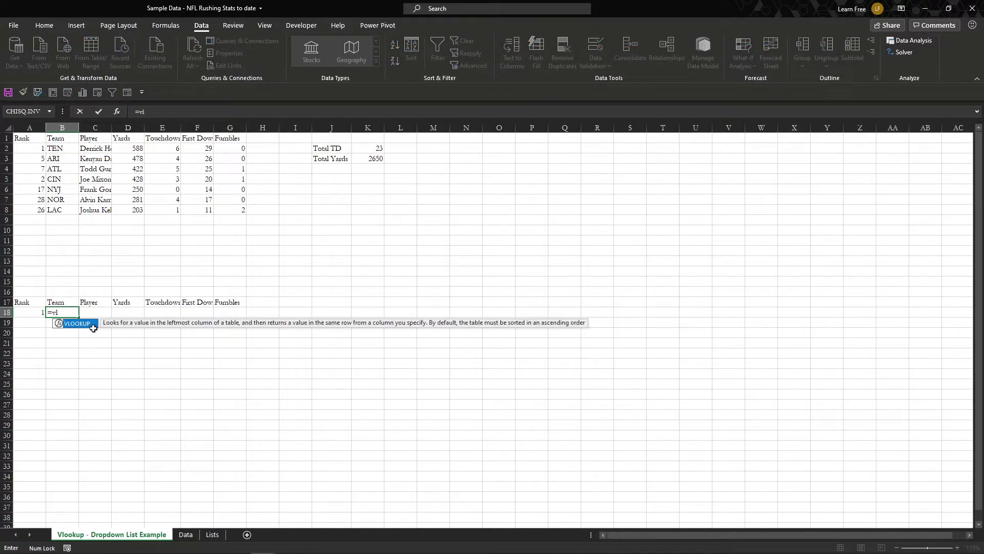
double_click(93, 326)
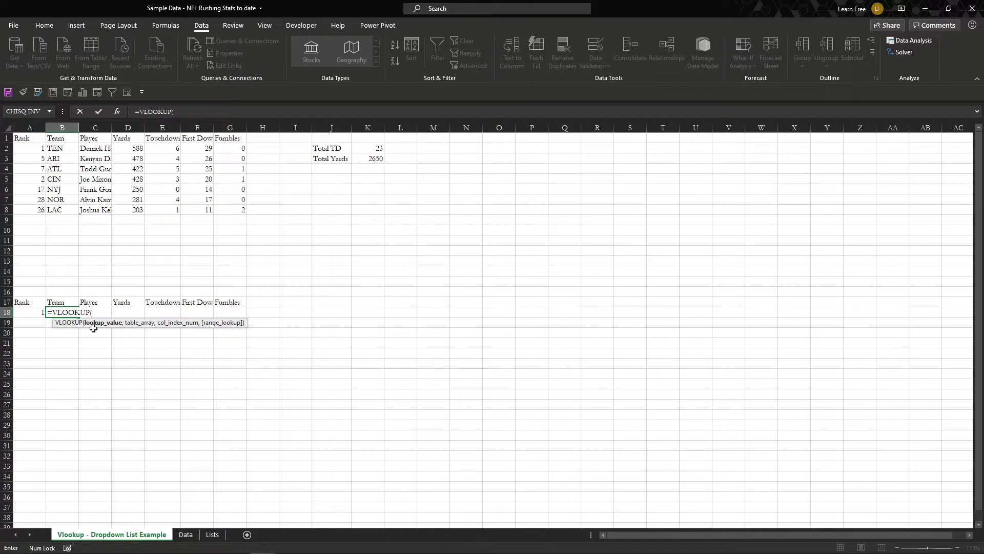
key("Left")
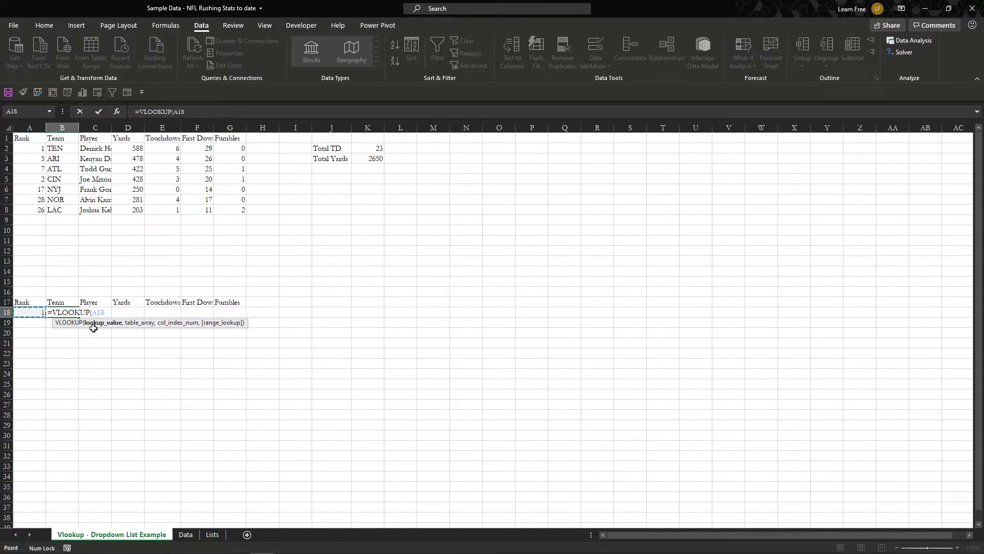
type(",")
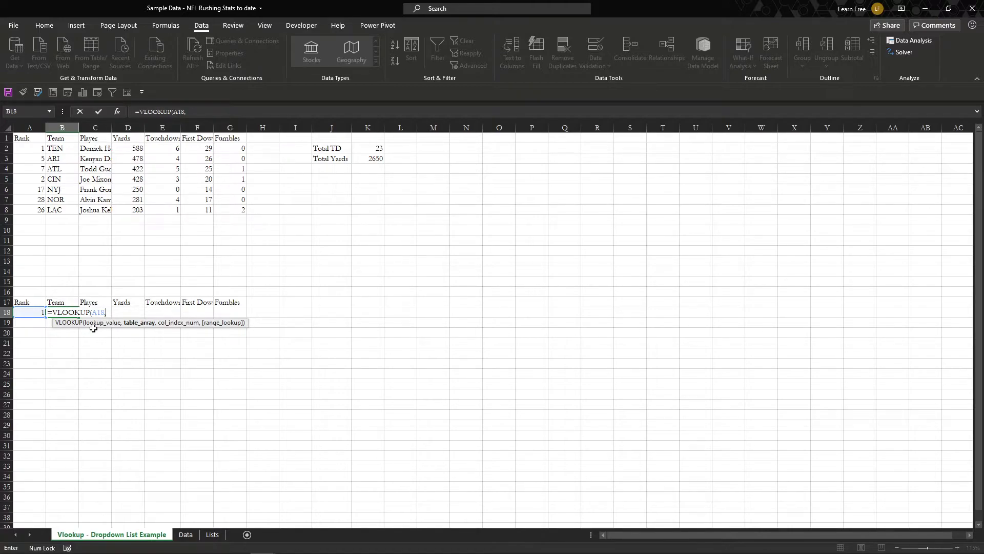
- Set the VLOOKUP's table array to the absolute range $A$1:$O$150 on the Data sheet
left_click(185, 535)
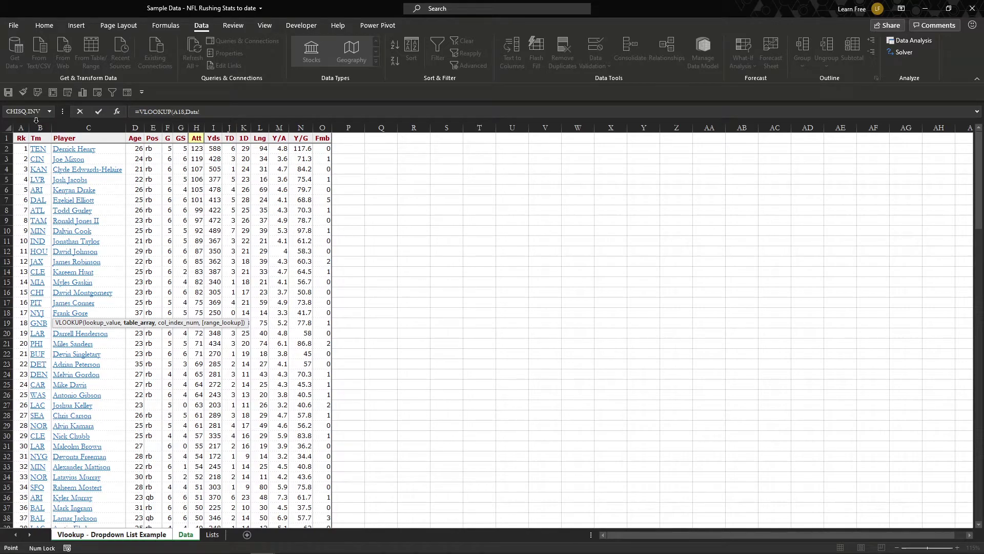
left_click(18, 139)
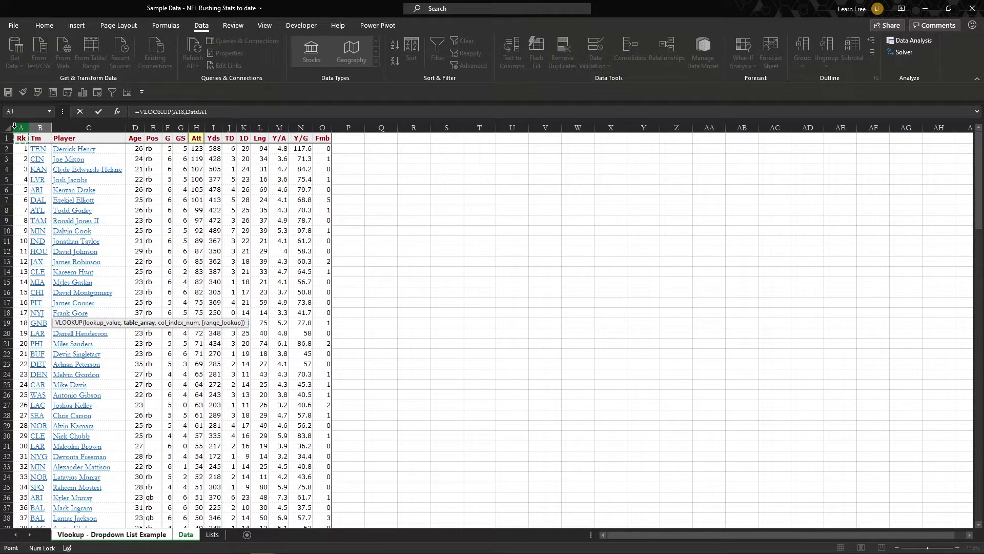
key("ctrl+shift+Right")
key("ctrl+shift+Down")
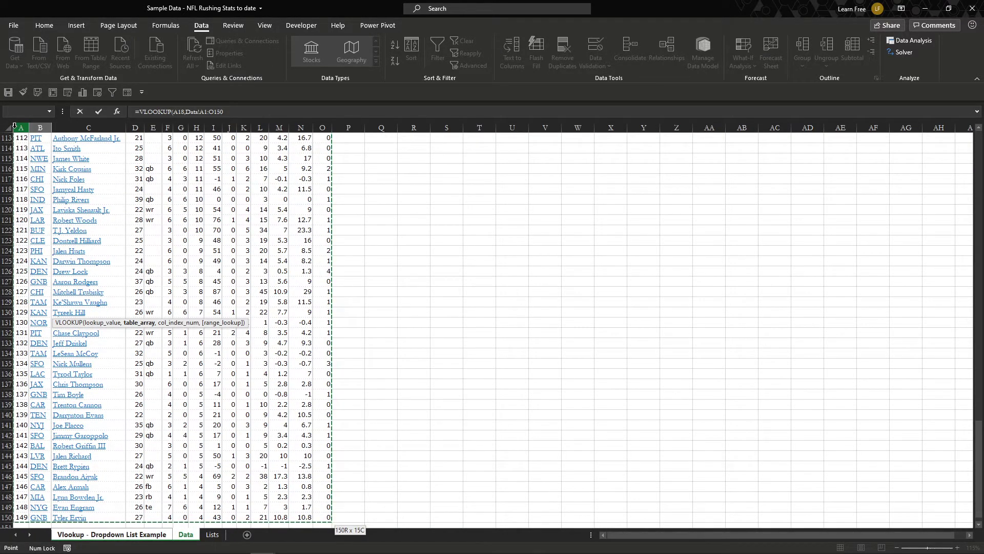
key("F4")
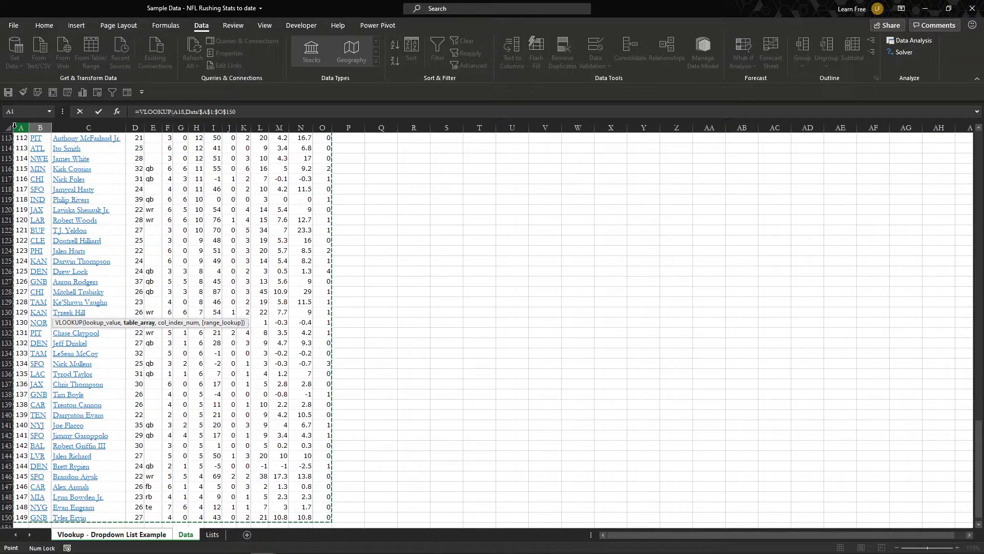
type(",")
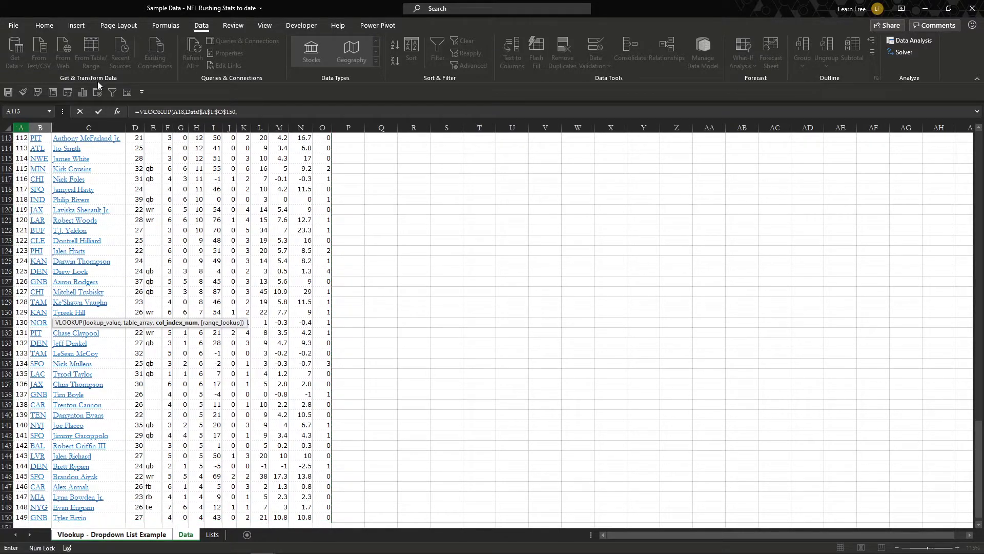
- Complete the VLOOKUP with column index 2 and range lookup 0, and enter the formula in B18
scroll(123, 155, "up", 20)
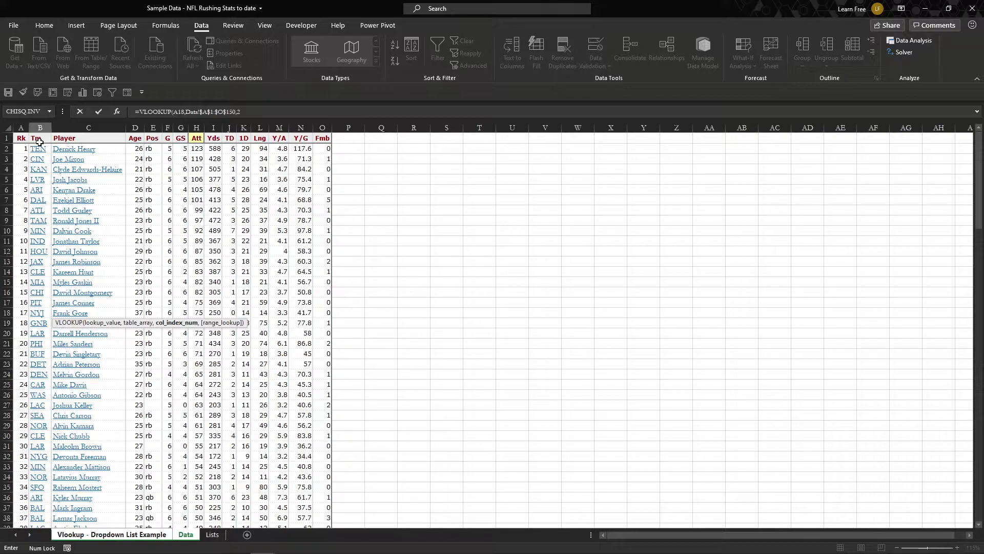
type(",")
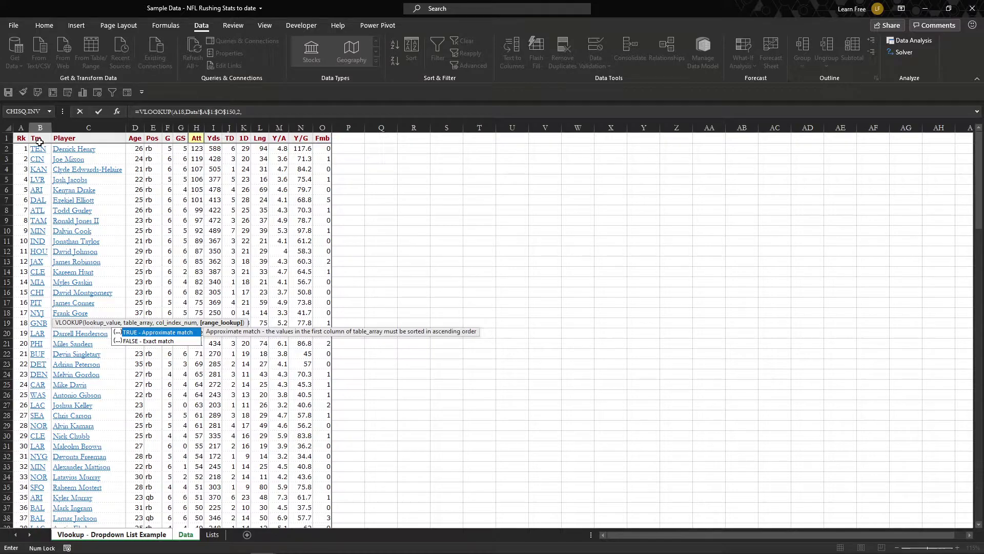
type("0)")
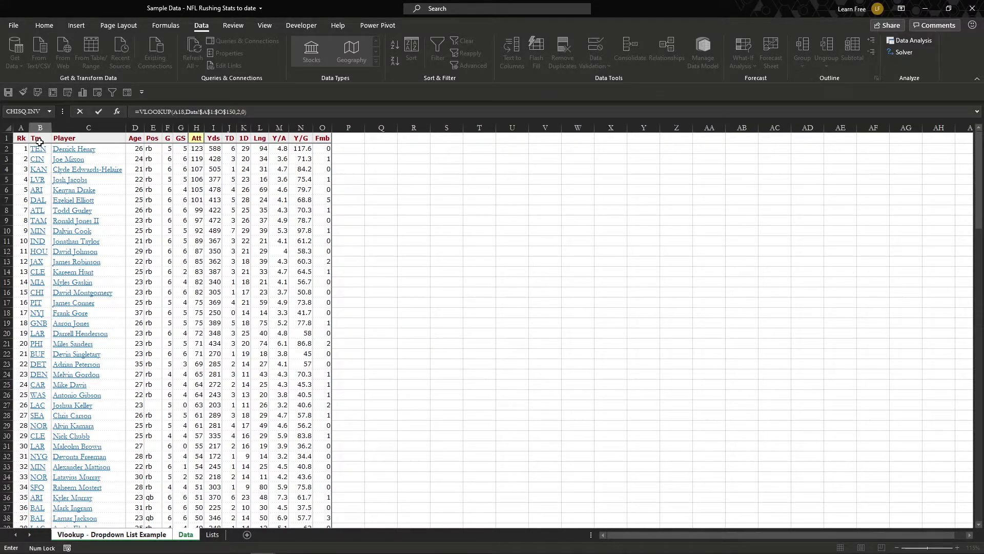
key("Return")
key("Up")
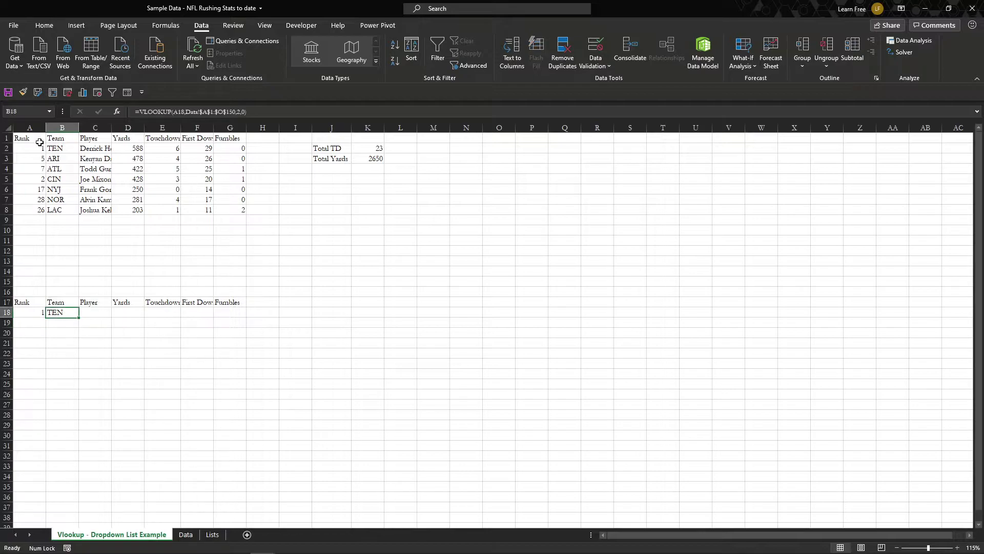
- Test the team lookup by choosing rank 5 from the drop-down list in A18
key("Left")
key("alt+Down")
key("Escape")
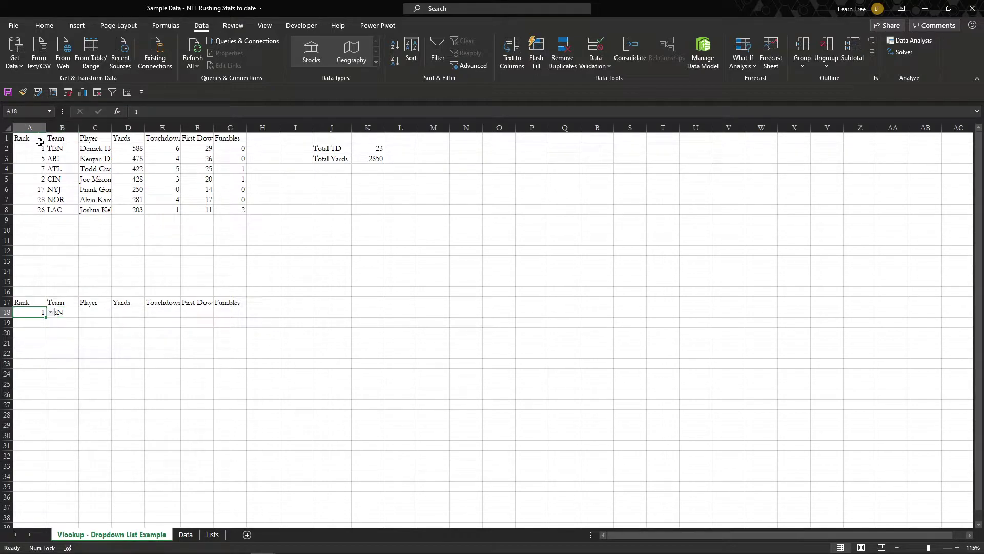
left_click(51, 312)
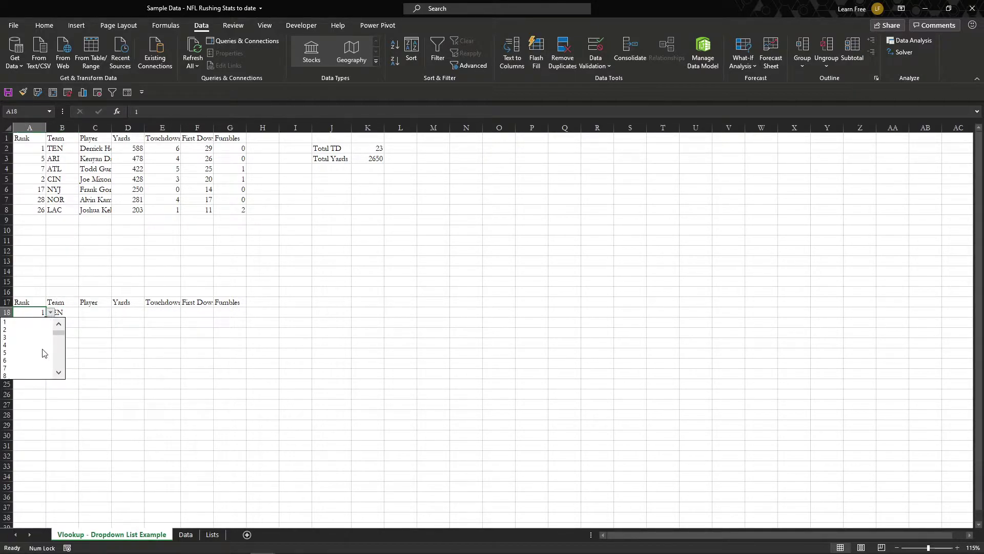
left_click(40, 355)
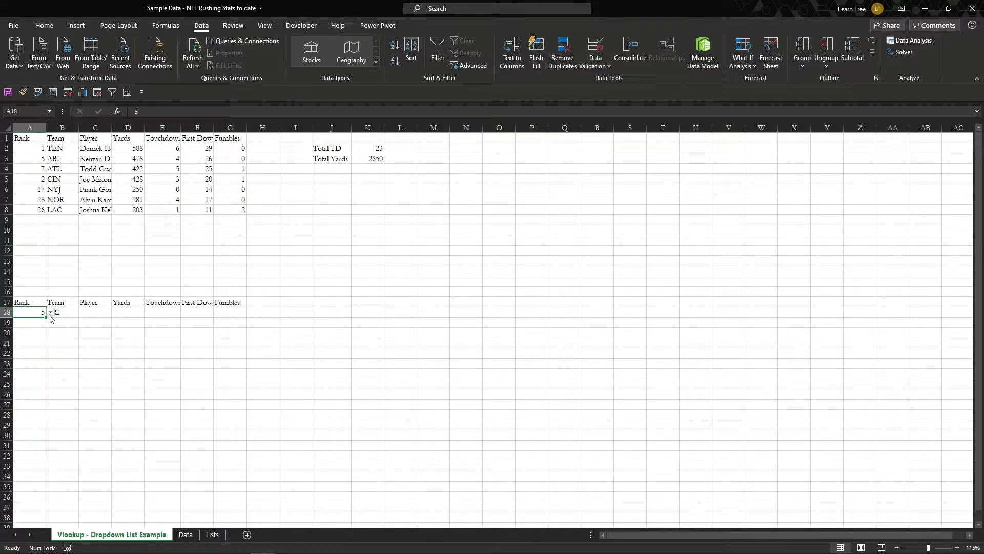
- Choose rank 148 from the drop-down list in A18 to test the far end of the data
left_click(51, 312)
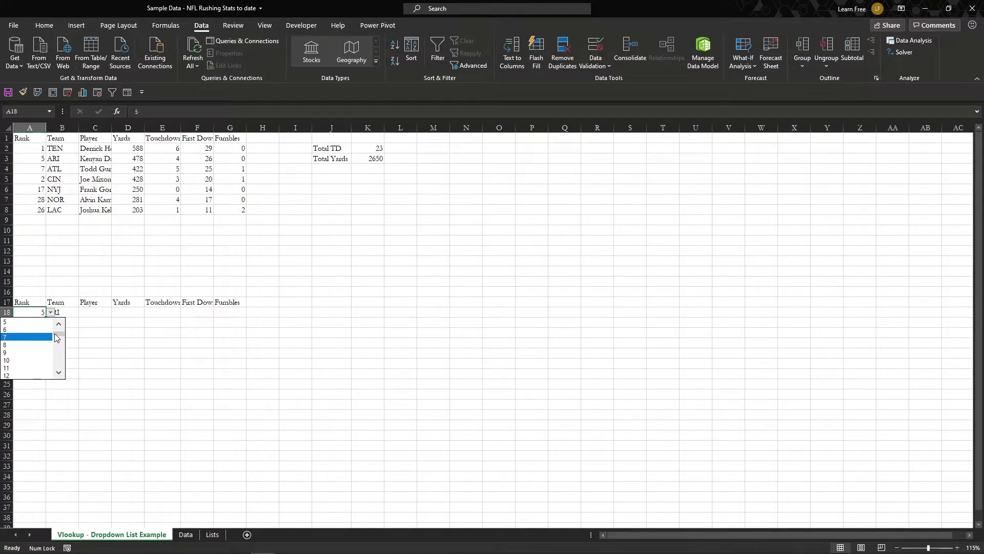
left_click_drag(57, 338, 57, 374)
left_click(36, 372)
left_click(71, 359)
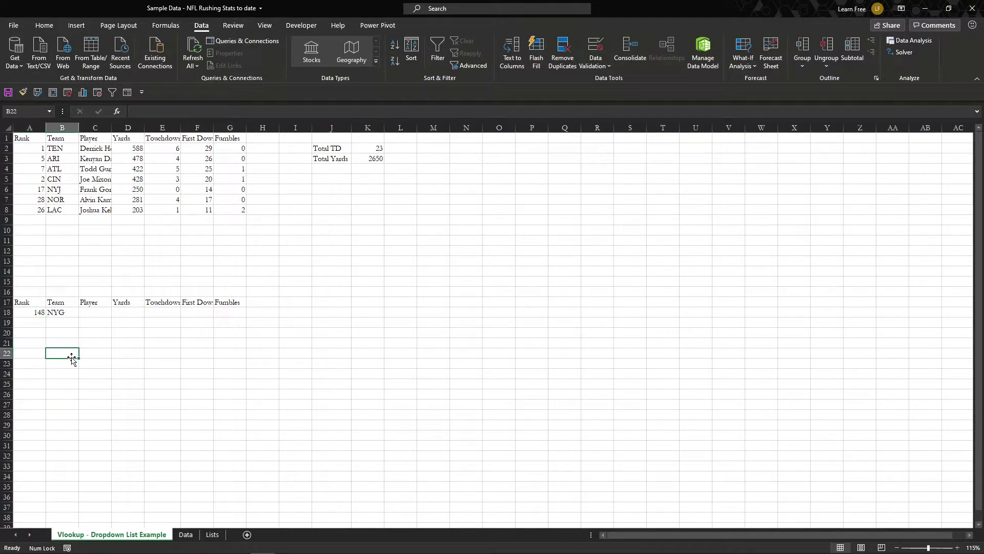
- Set the rank in A18 to 1
left_click(44, 314)
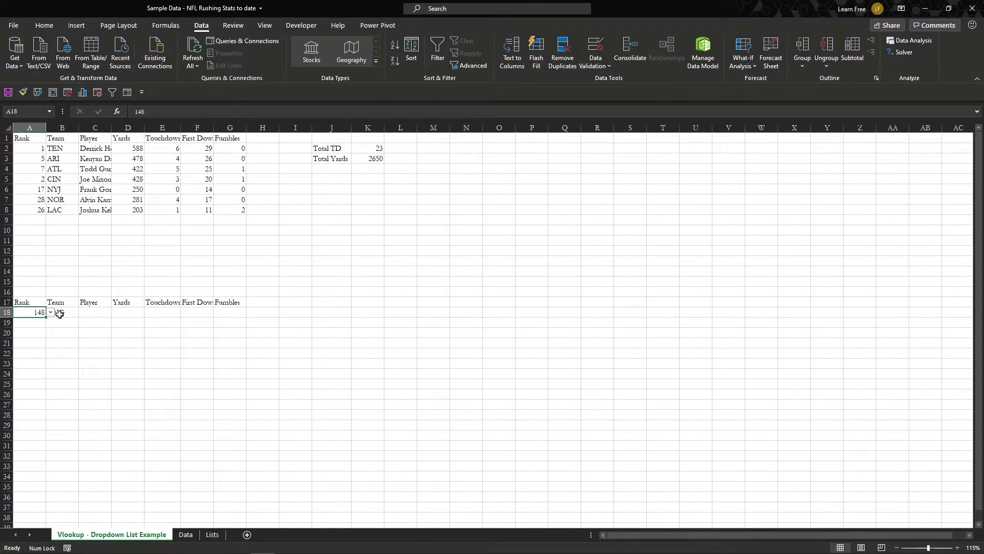
left_click(50, 312)
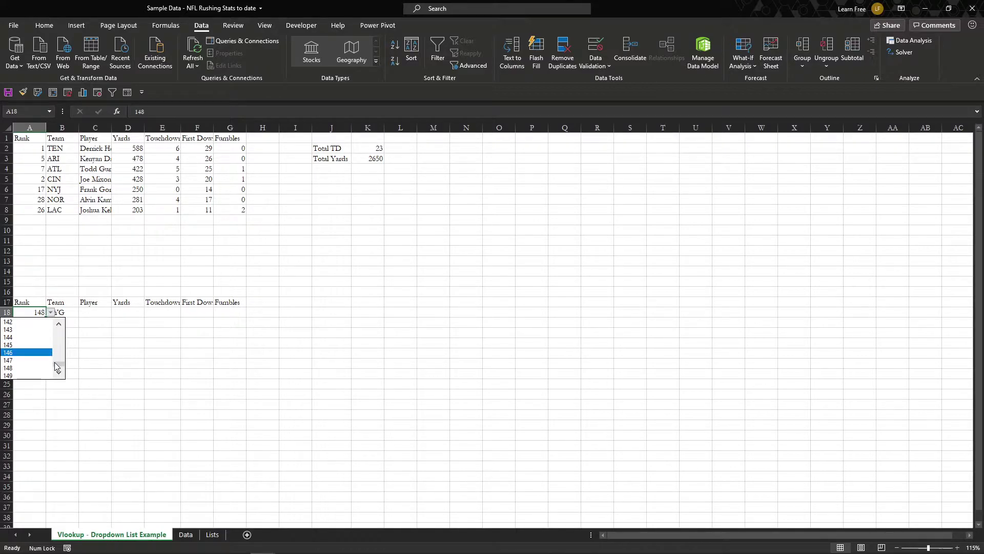
left_click(24, 332)
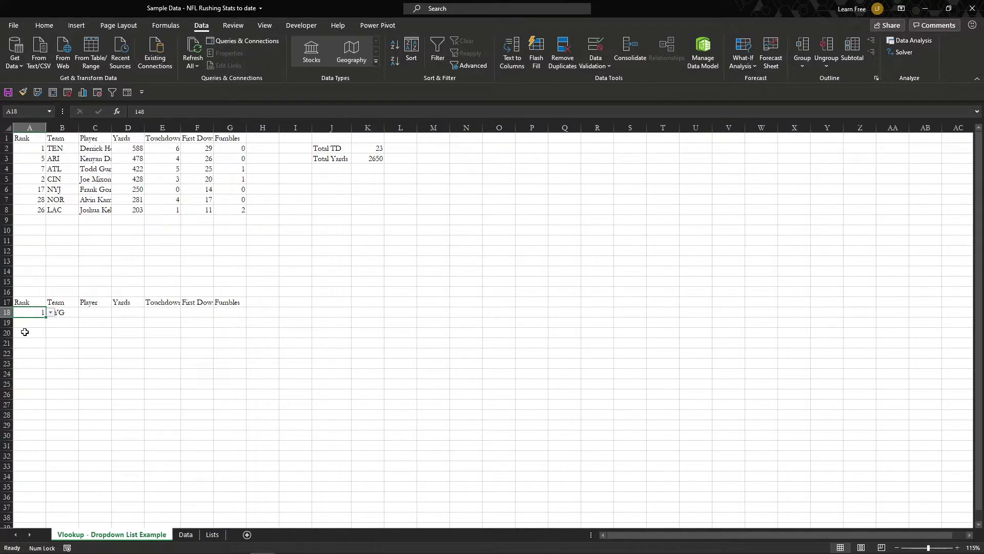
type("1")
- Lock the column of the lookup value in B18's VLOOKUP so it reads $A18
left_click(60, 313)
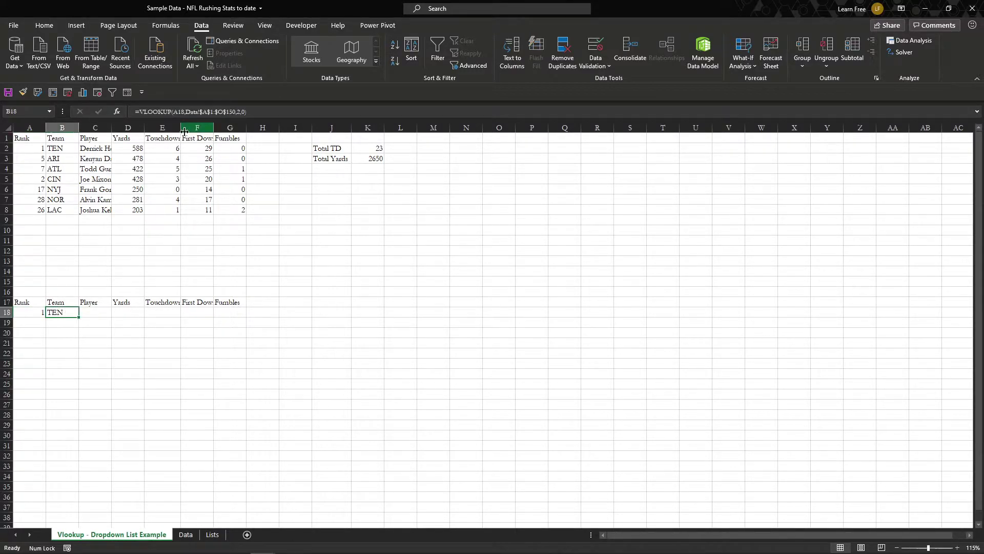
left_click(182, 115)
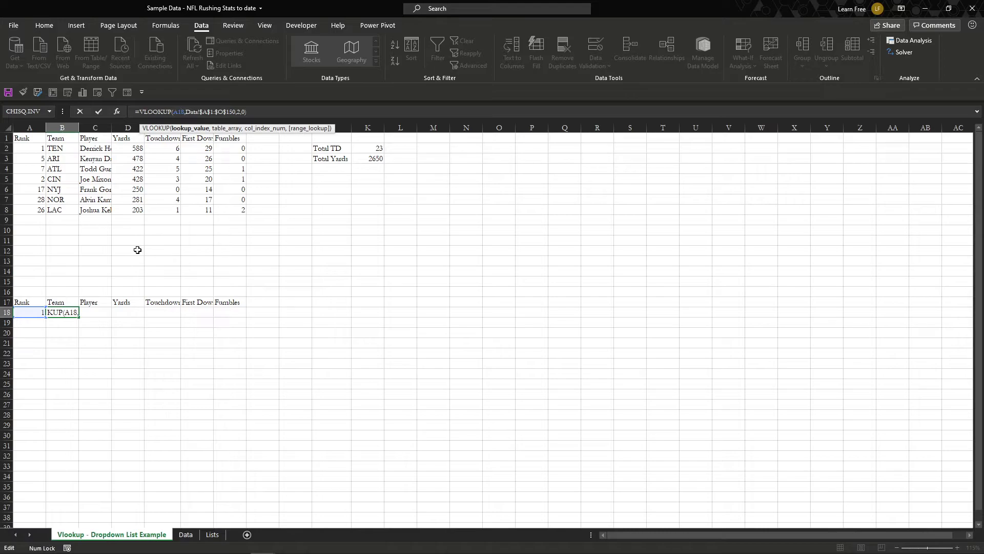
key("F4")
key("F4")
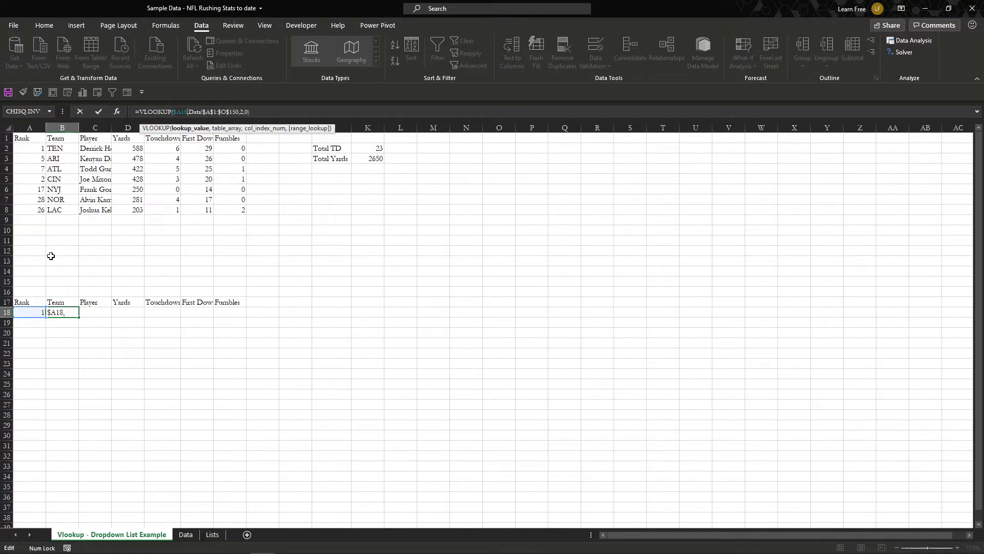
key("Return")
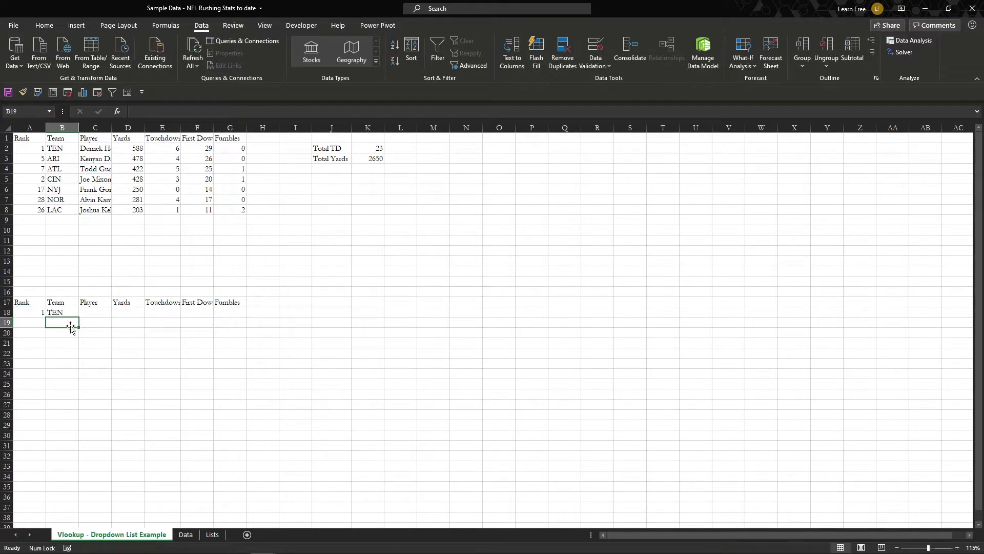
- Copy the Team VLOOKUP formula from B18 across to C18:G18
left_click(60, 311)
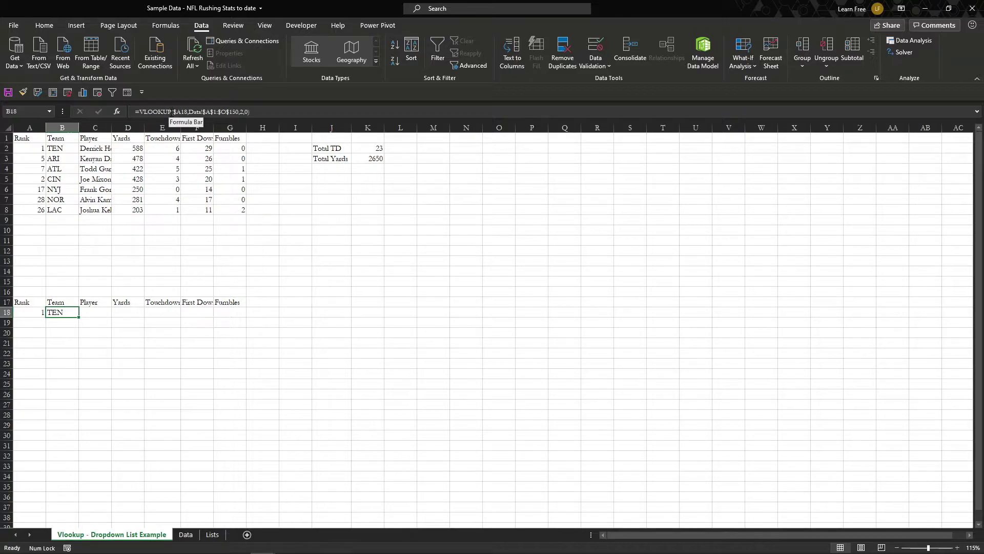
key("ctrl+c")
key("Right")
key("shift+Right")
key("shift+Right")
key("shift+Right")
key("shift+Right")
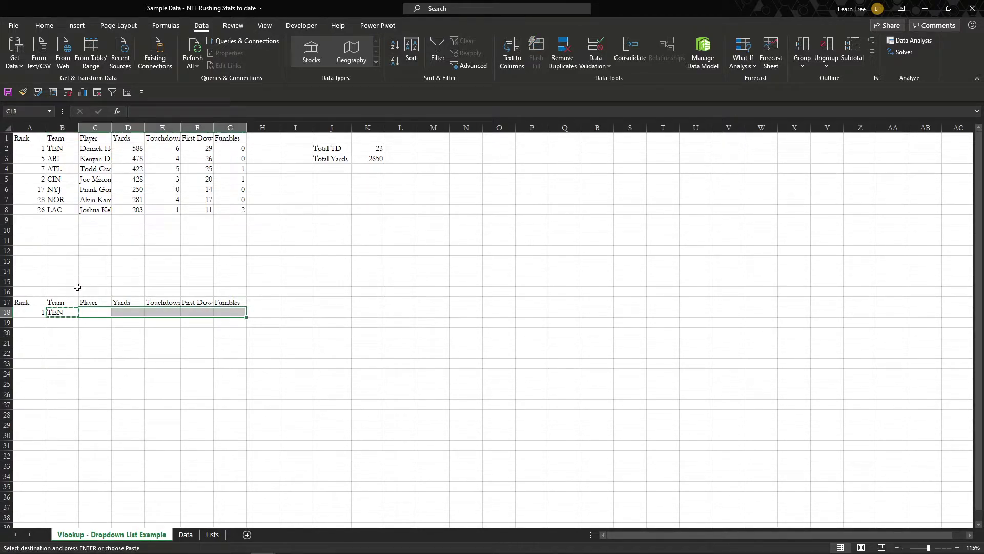
key("ctrl+v")
key("Escape")
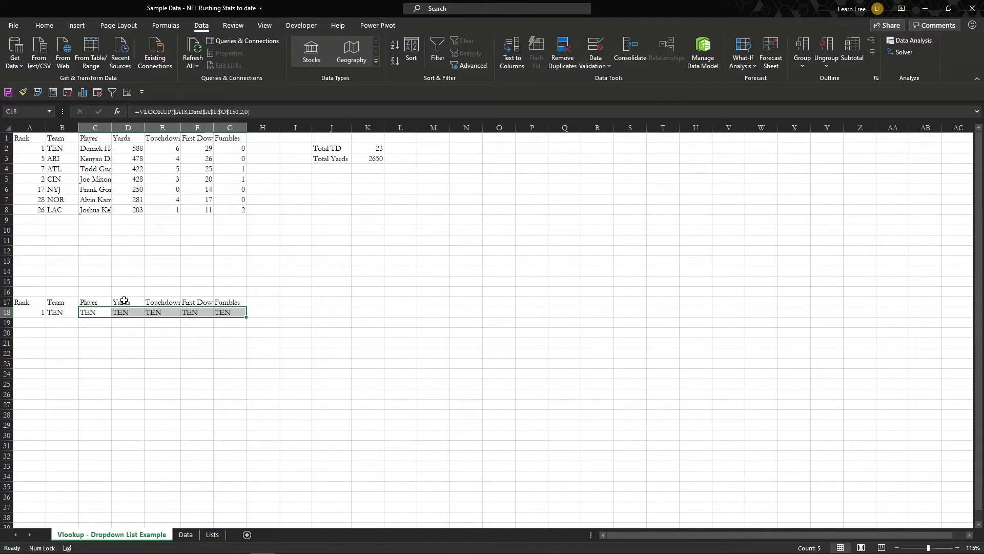
- Note the Player column's index number, 3, in cell R2 of the Data sheet
left_click(186, 535)
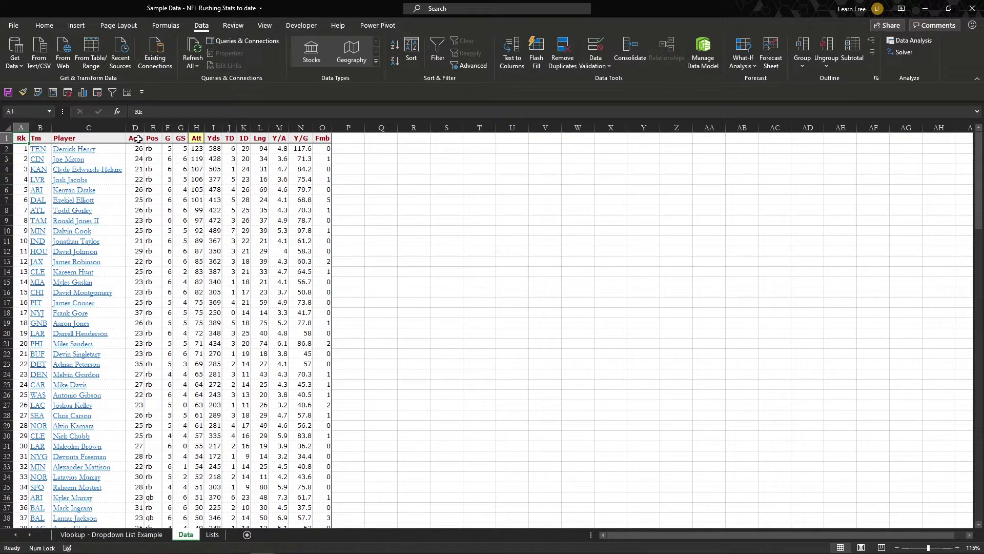
left_click(403, 145)
type("3")
key("Return")
- Count the header columns from Rk in A1 across to Yds, TD, 1D and Fmb to find their index numbers
key("Up")
key("Up")
key("ctrl+Left")
key("Left")
key("Left")
key("Left")
key("Left")
key("Left")
key("Left")
key("Left")
key("Left")
key("Left")
key("Left")
key("Left")
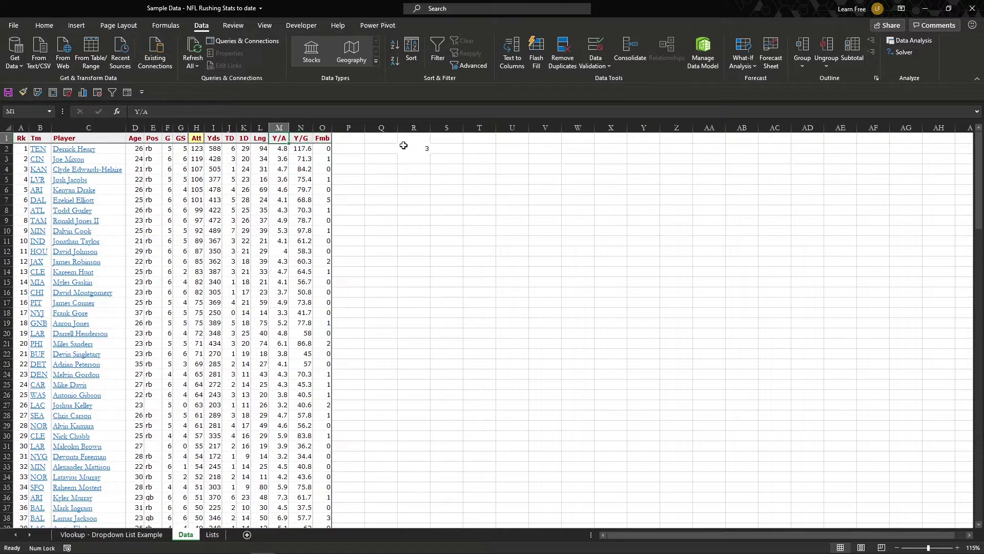
key("ctrl+Left")
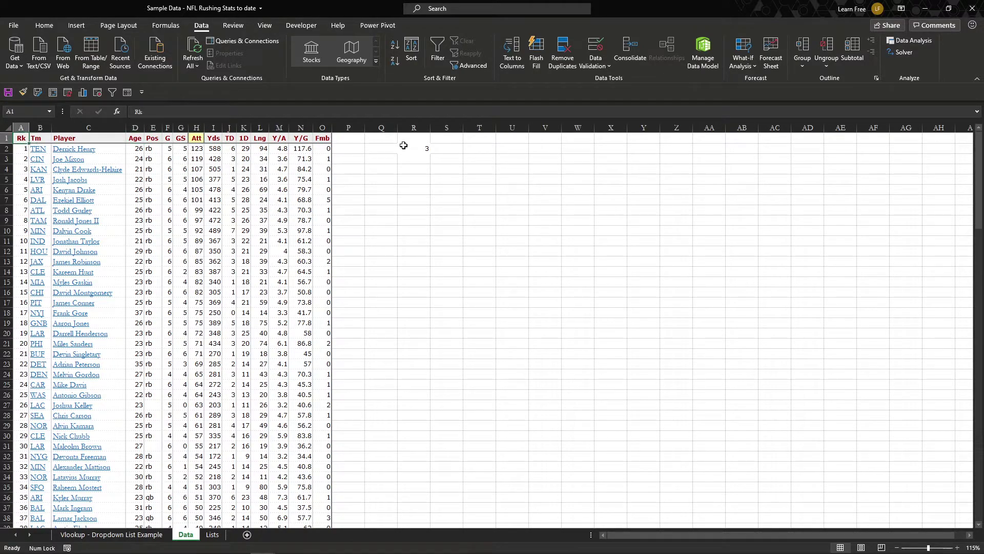
key("shift+Right")
key("shift+Right")
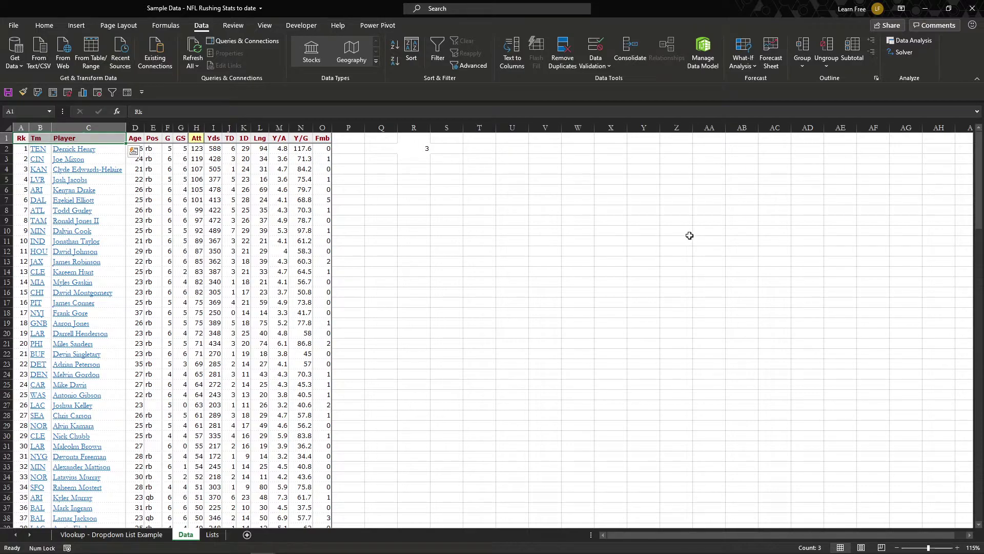
key("shift+Right")
key("shift+Right")
key("shift+Right")
key("shift+Right")
key("shift+Right")
key("shift+Right")
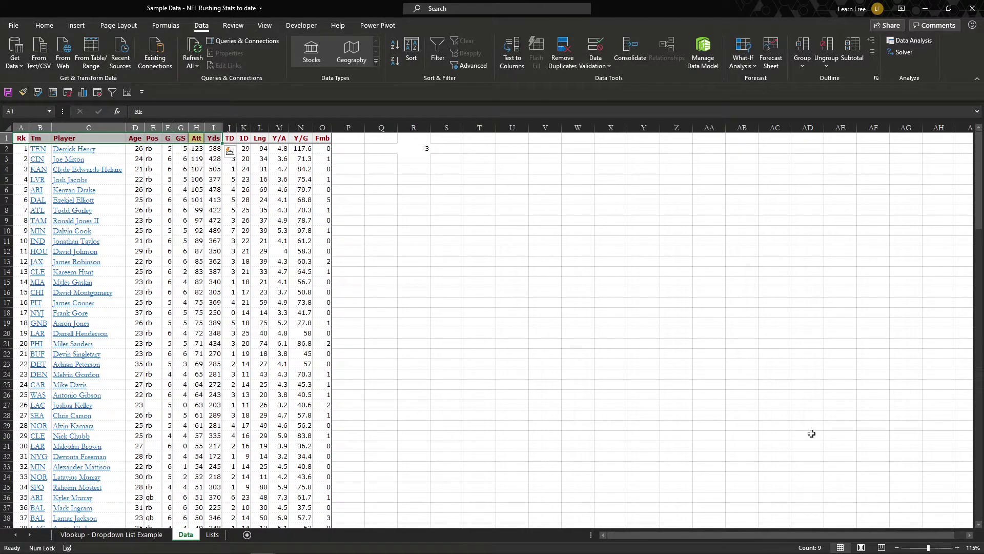
key("shift+Right")
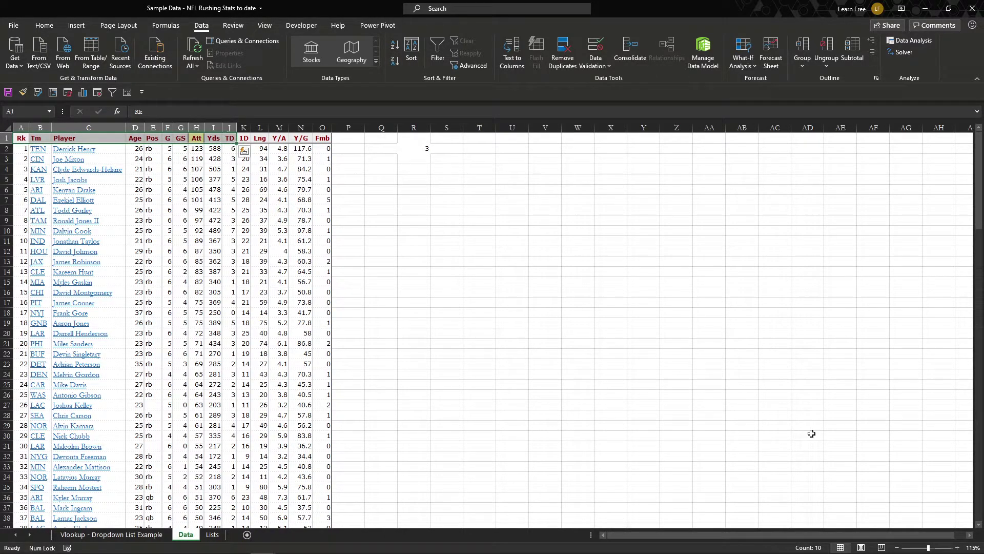
key("shift+Right")
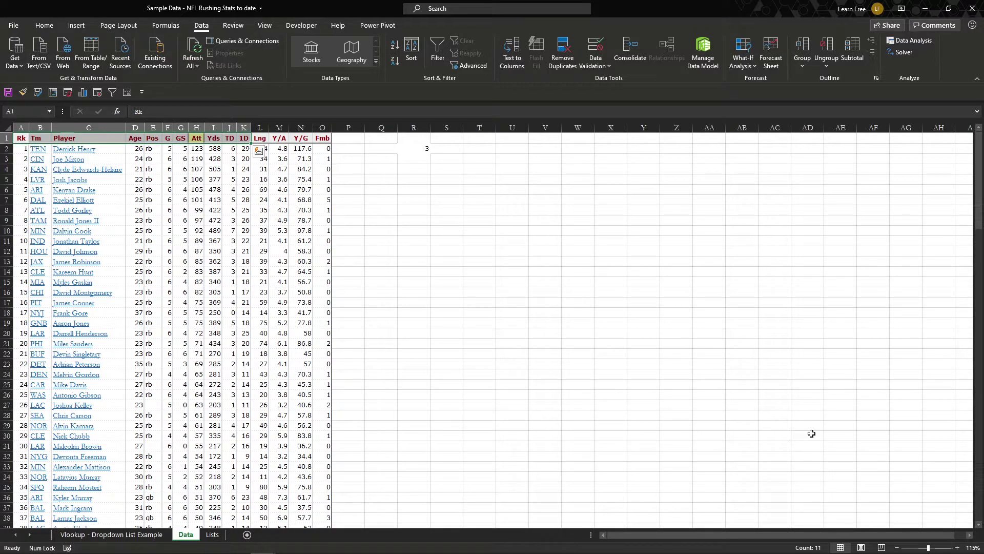
key("shift+Right")
key("shift+Right")
key("shift+Right")
key("shift+Right")
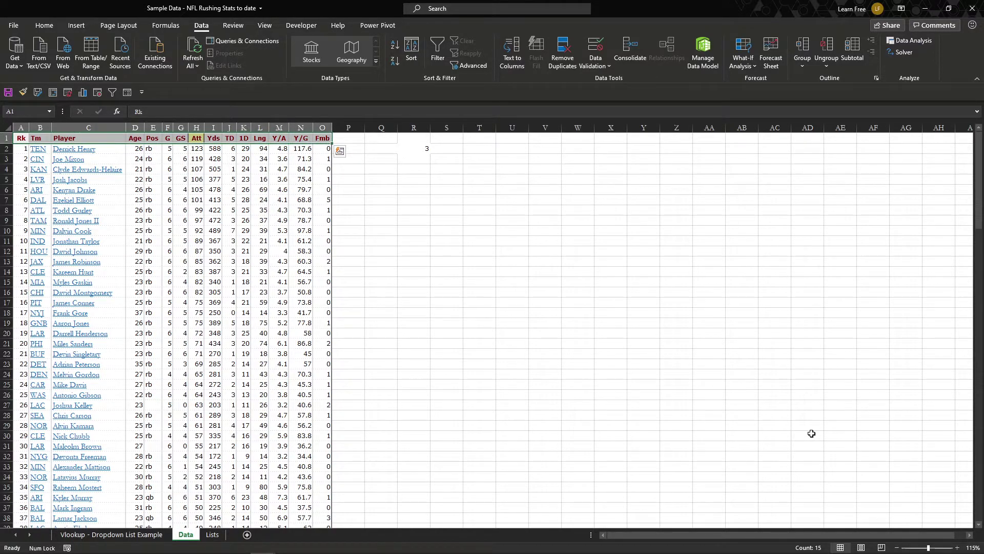
key("shift+Left")
key("shift+Left")
key("shift+Left")
key("shift+Left")
key("shift+Left")
key("shift+Left")
key("shift+Left")
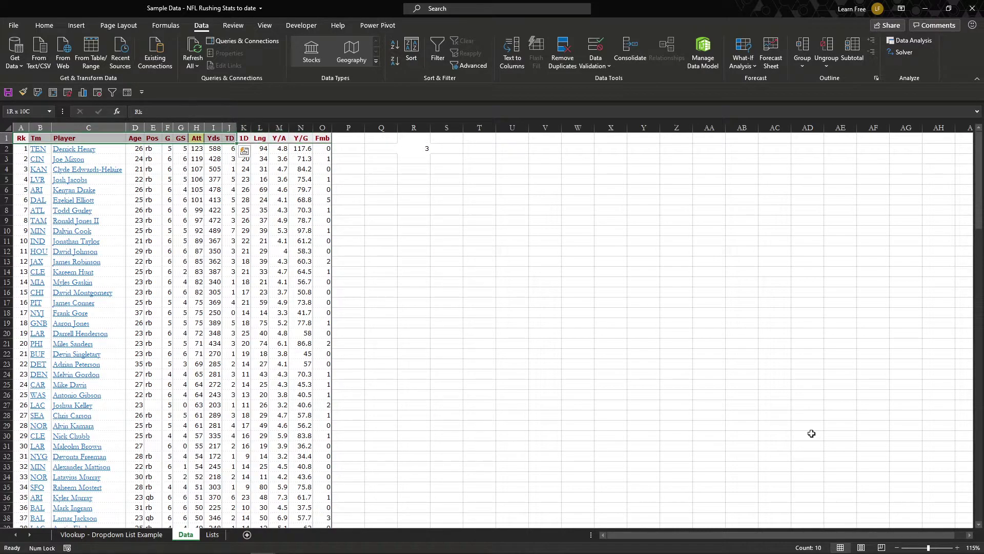
key("shift+Right")
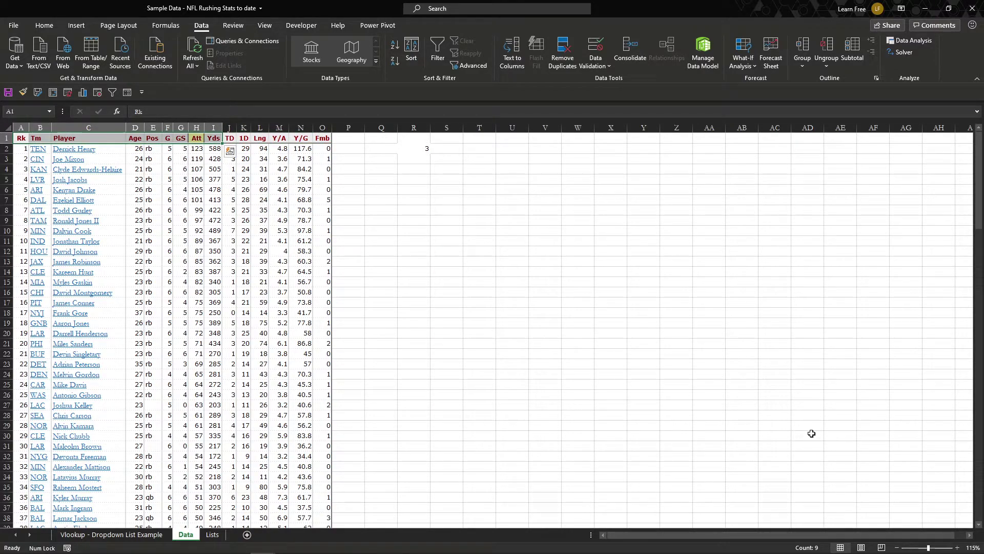
key("shift+Right")
key("shift+Right")
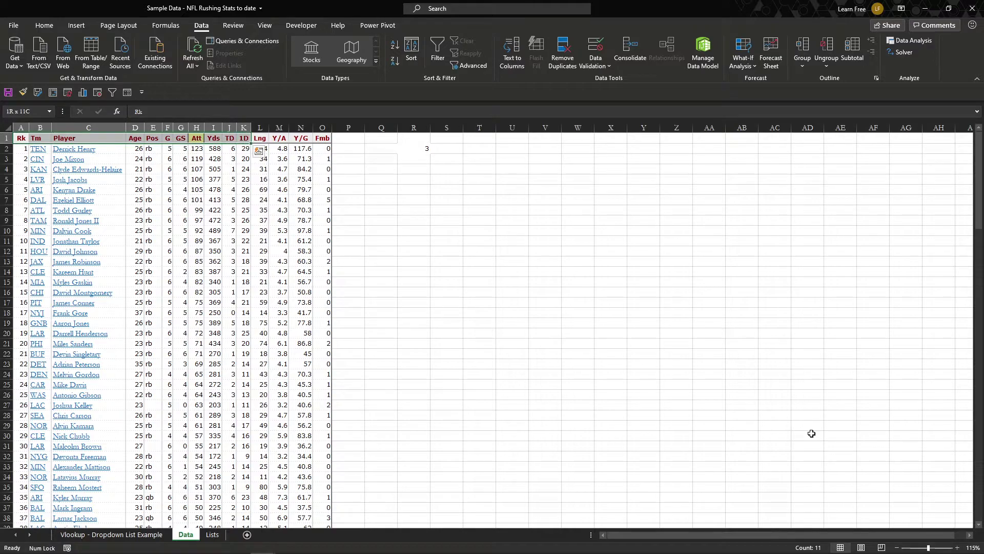
key("shift+Right")
key("shift+Right")
key("shift+Right")
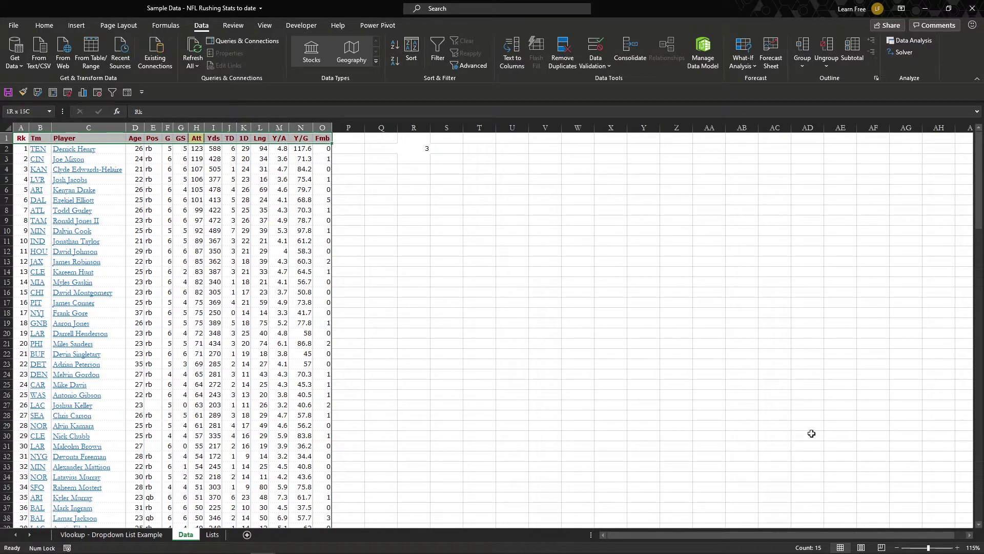
- List the index numbers 9, 10, 11 and 15 in cells R3 to R6 of the Data sheet
left_click(413, 157)
type("9")
key("Return")
type("10")
key("Return")
type("11")
key("Return")
type("15")
key("Return")
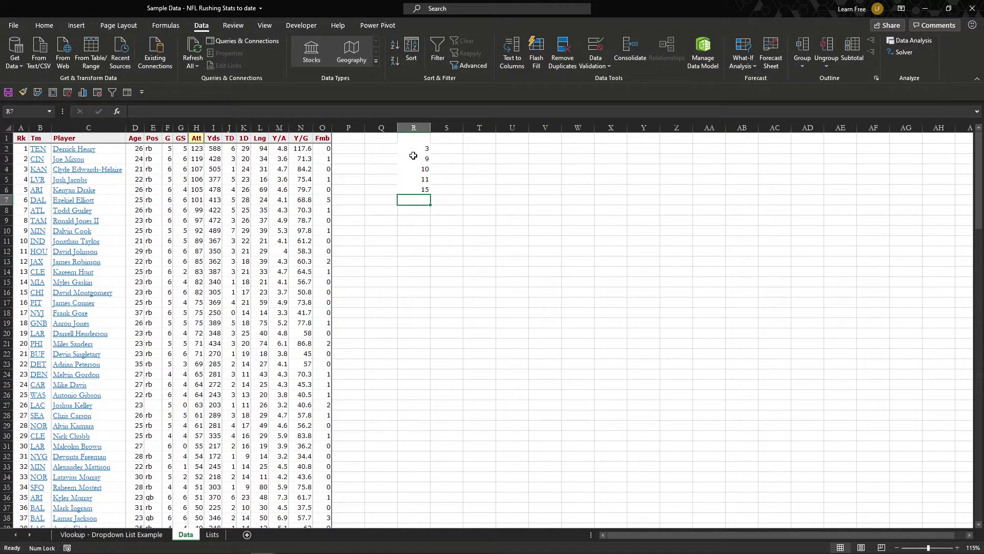
- Set the column index of the Player VLOOKUP in C18 to 3 on the Vlookup - Dropdown List Example sheet
left_click(147, 536)
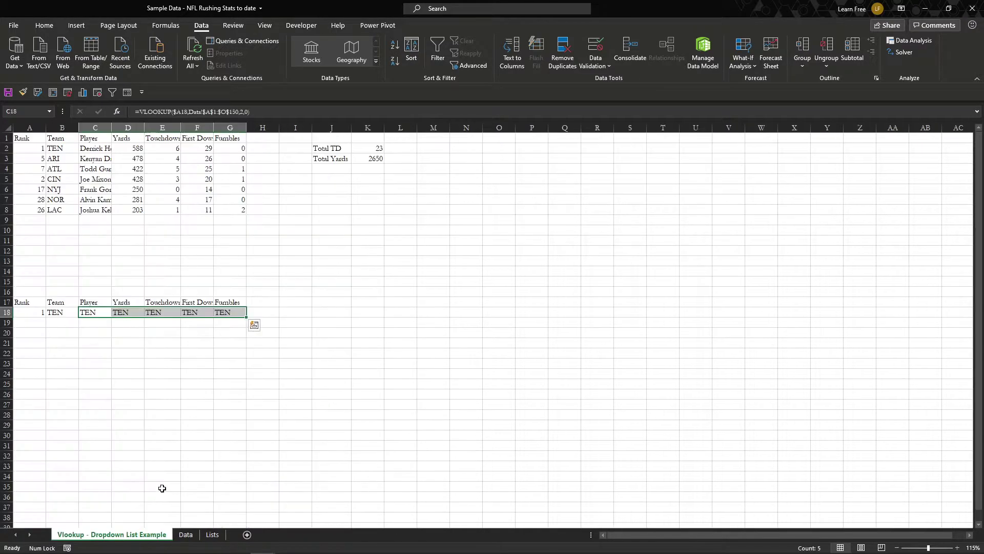
left_click(94, 304)
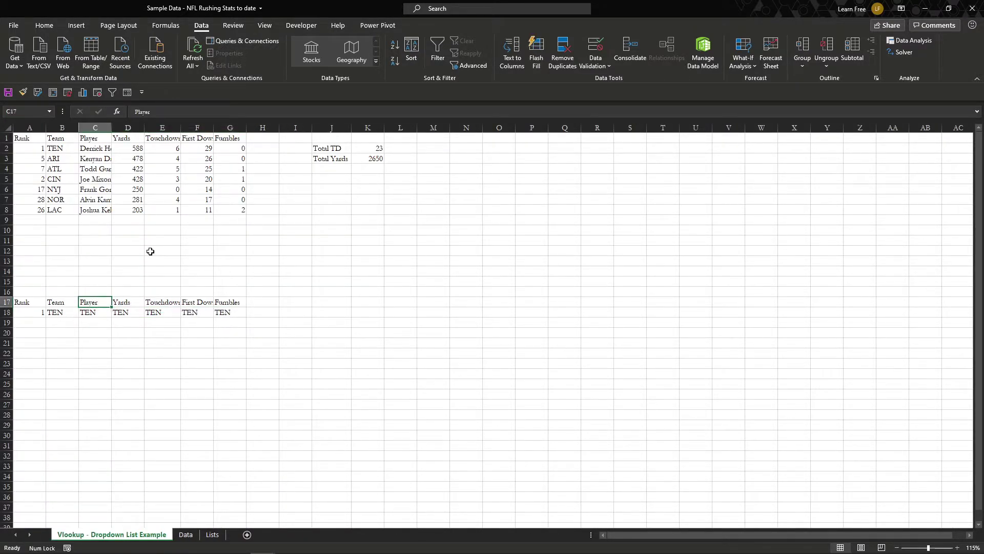
left_click(95, 313)
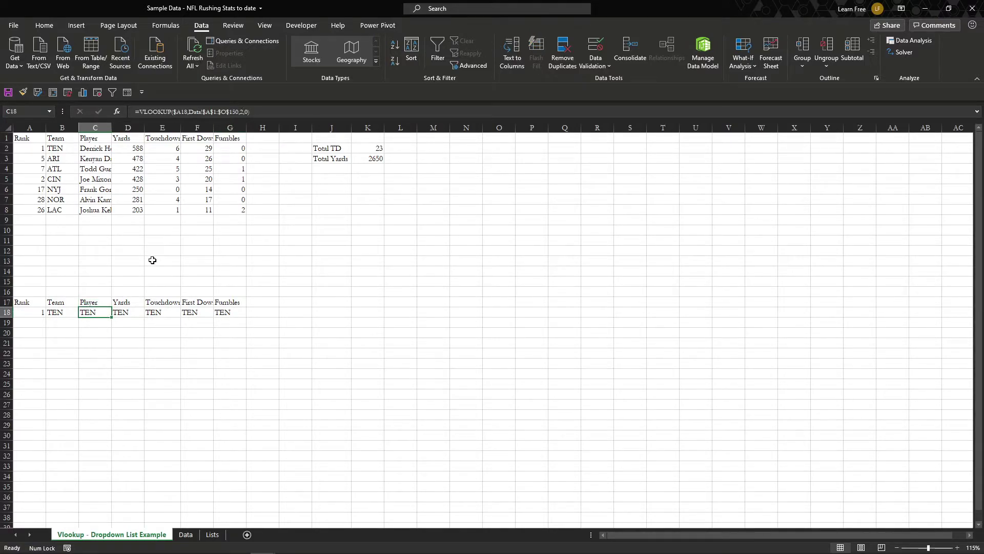
left_click(243, 111)
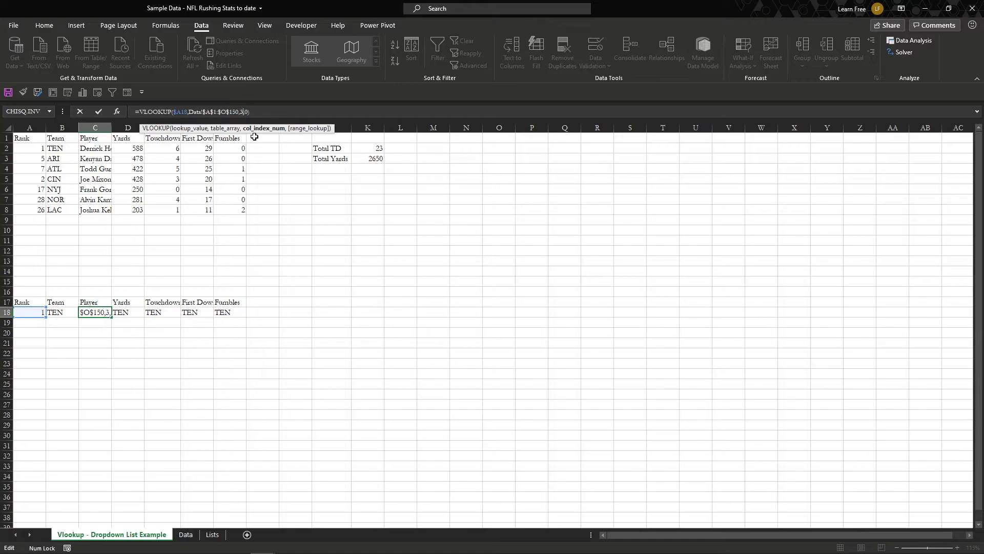
key("ctrl+Return")
- Set the column index of the Yards VLOOKUP in D18 to 9
key("Right")
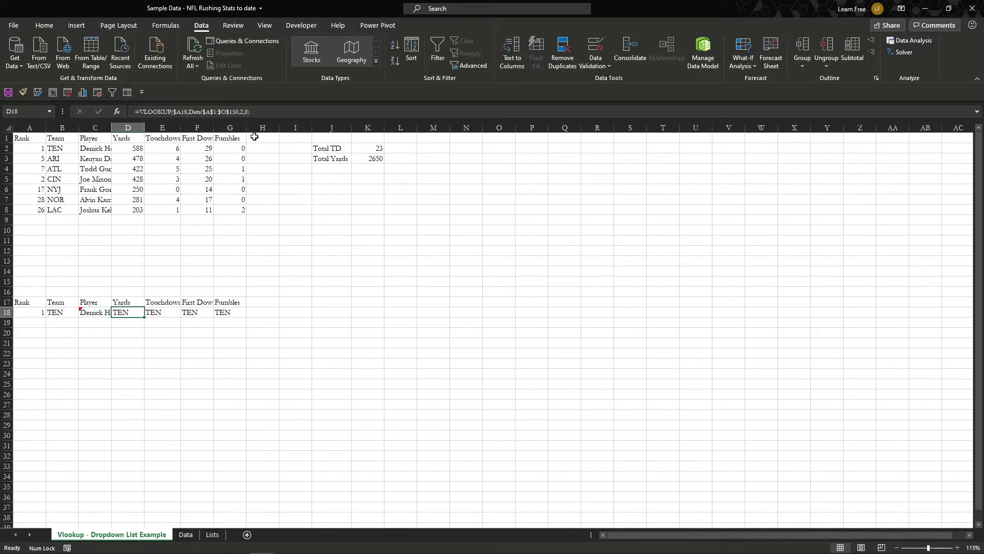
key("F2")
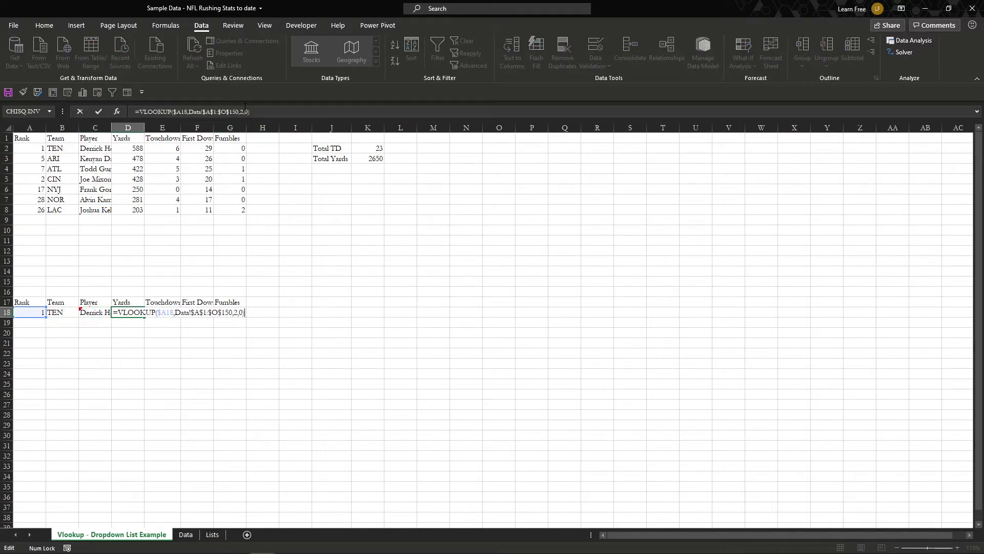
left_click(247, 111)
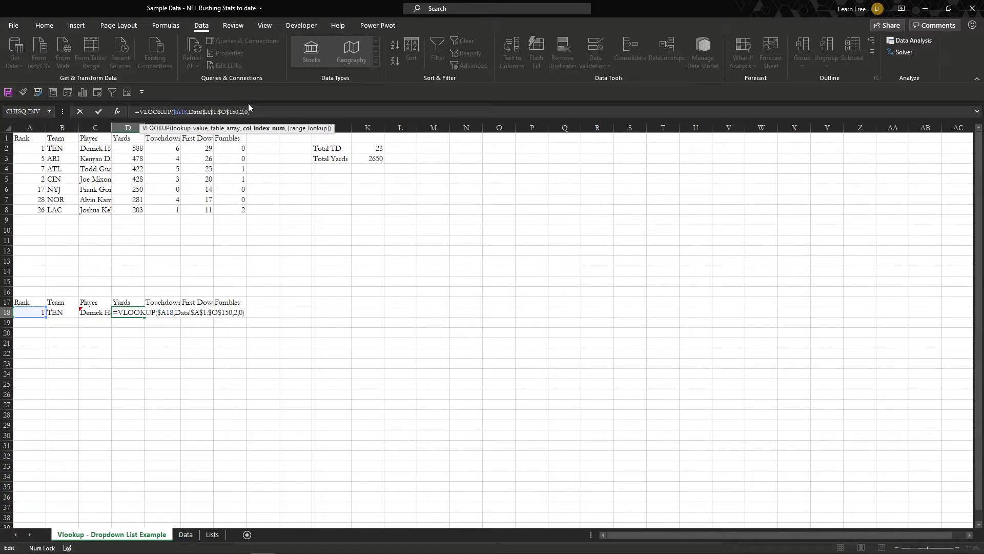
type("4")
key("Tab")
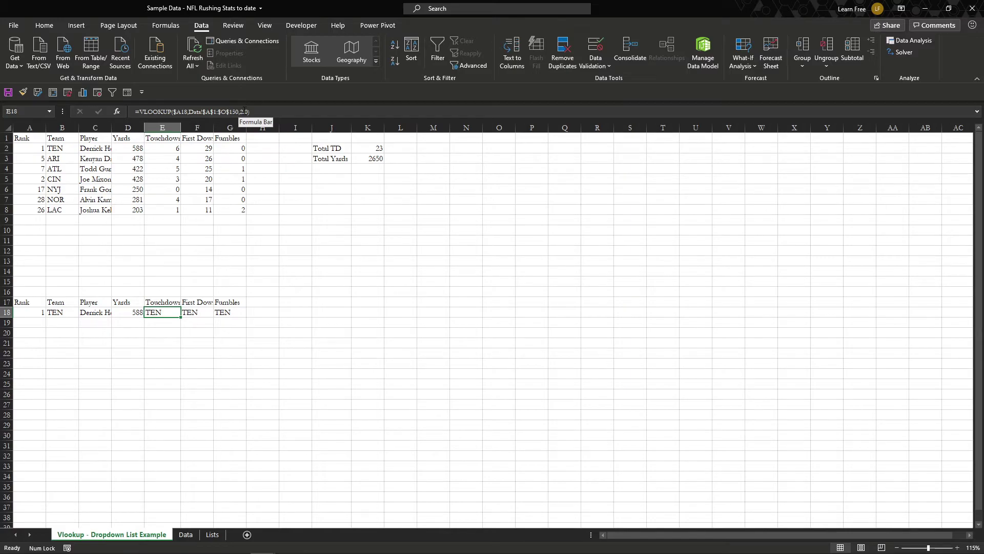
- Set the column index of the Touchdowns VLOOKUP in E18 to 10
left_click(244, 111)
key("BackSpace")
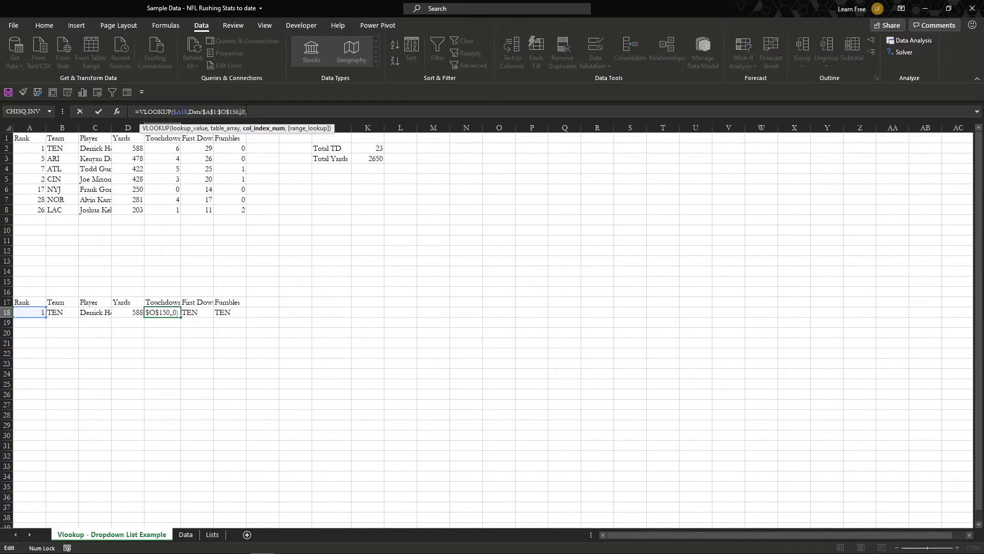
key("Return")
- Set the column index of the First Downs VLOOKUP in F18 to 11
key("Right")
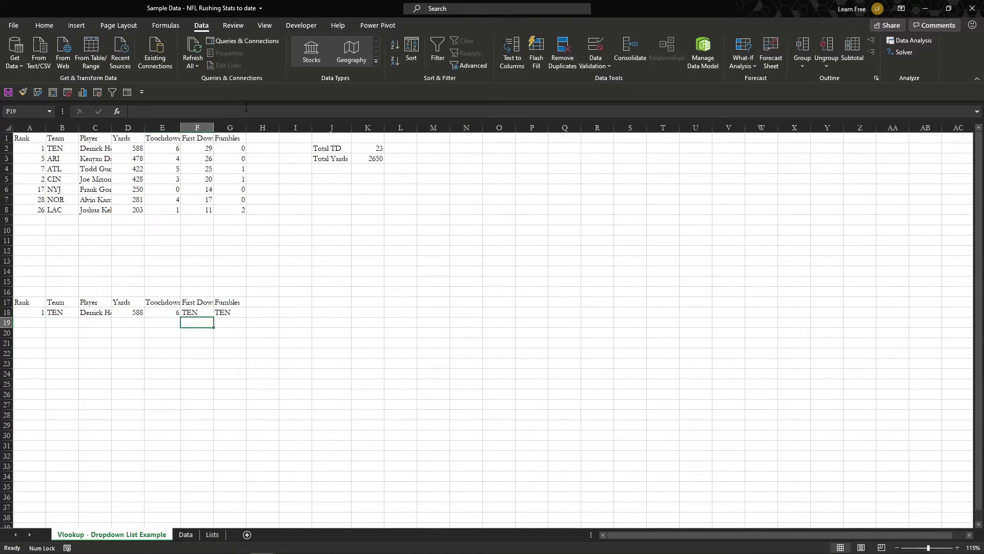
key("Up")
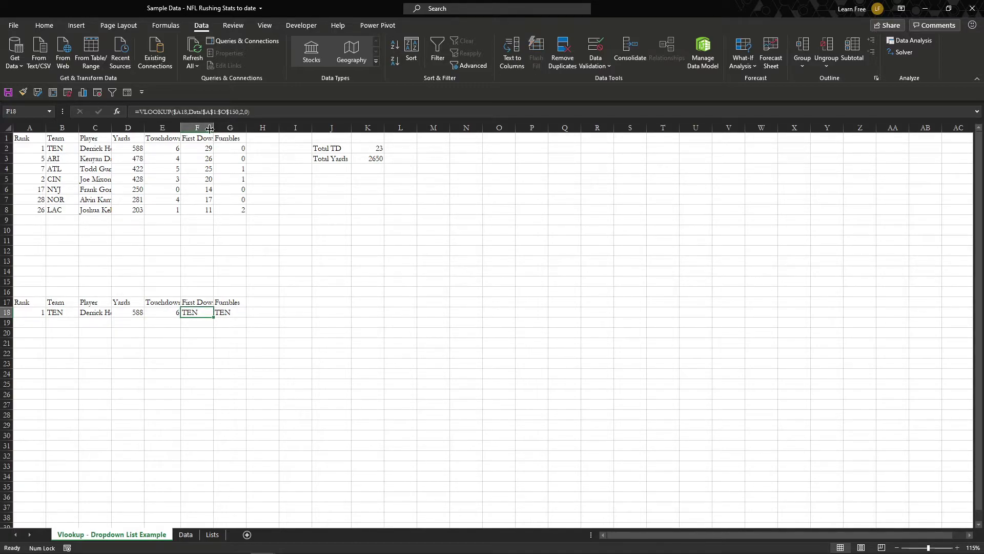
left_click(241, 111)
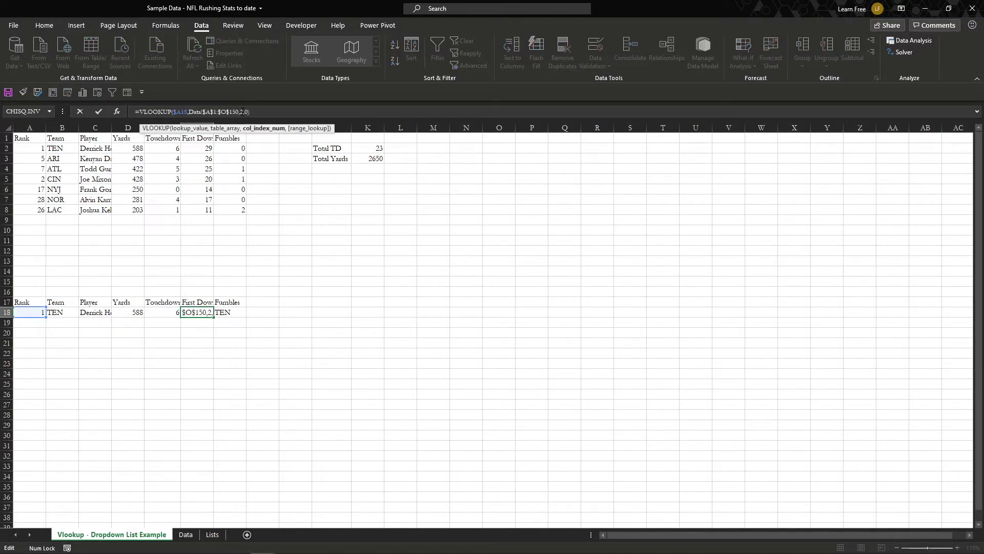
type("6")
key("Return")
- Set the column index of the Fumbles VLOOKUP in G18 to 15
key("Up")
key("Right")
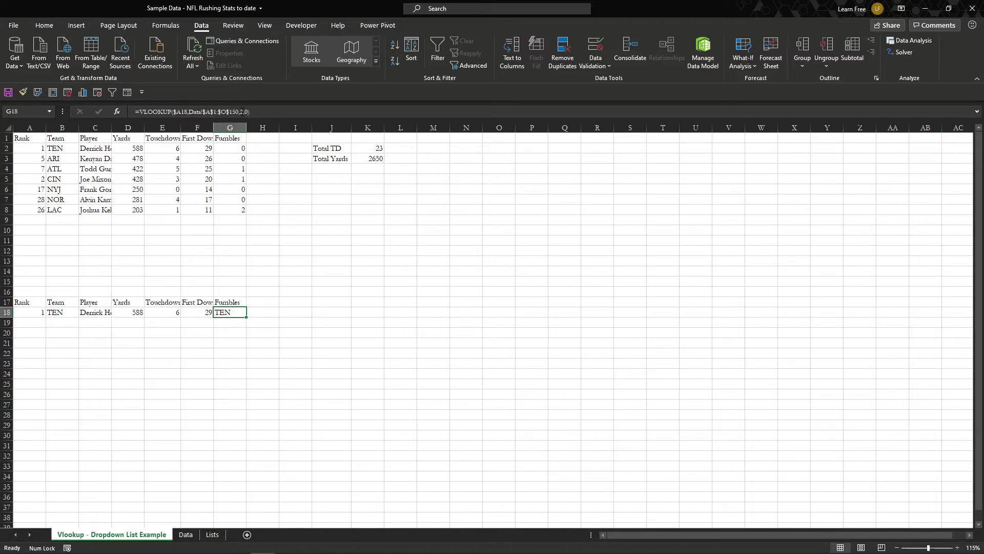
left_click(244, 112)
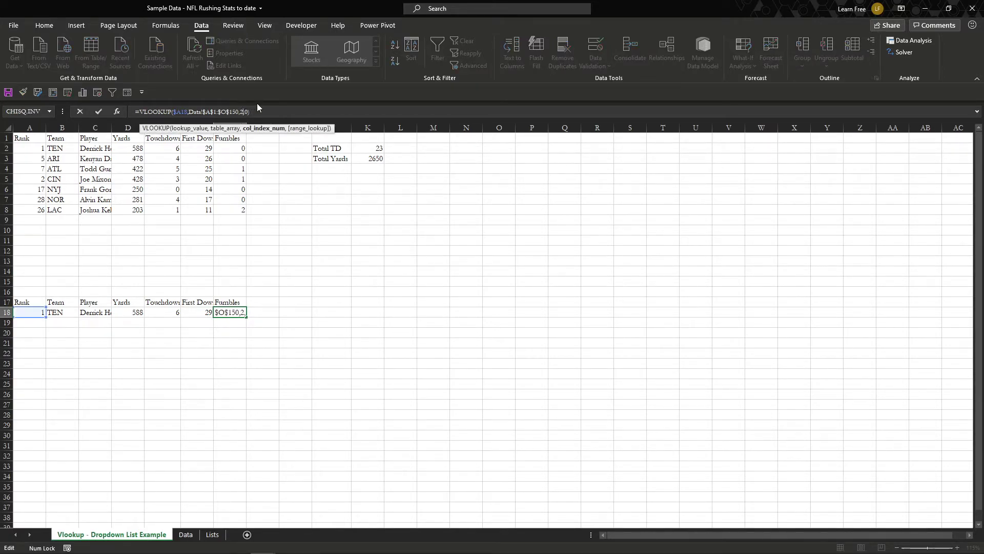
key("BackSpace")
type("7")
key("Return")
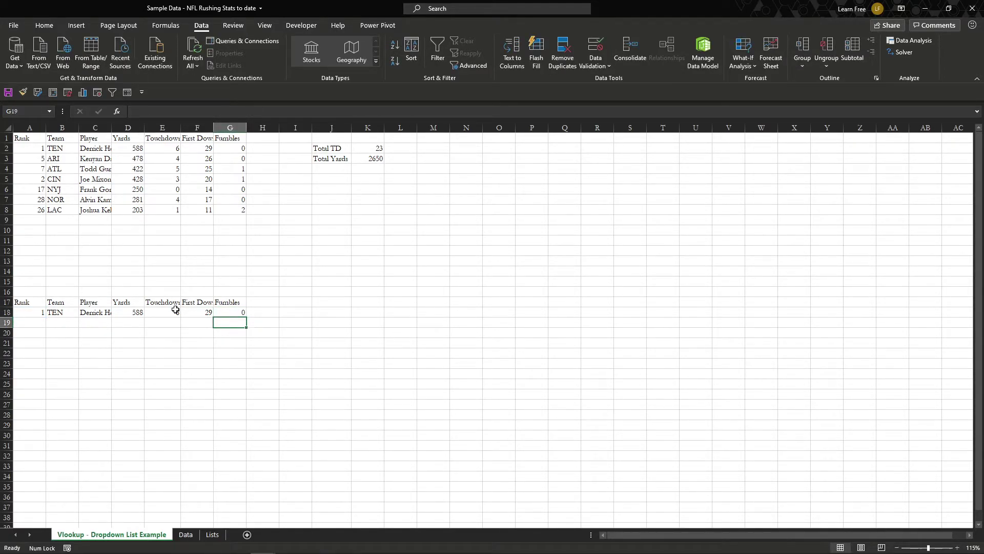
- Copy the rank cell A18 with its drop-down list into A19:A24
left_click(37, 311)
key("ctrl+c")
key("Down")
key("shift+Down")
key("shift+Down")
key("shift+Down")
key("shift+Down")
key("shift+Down")
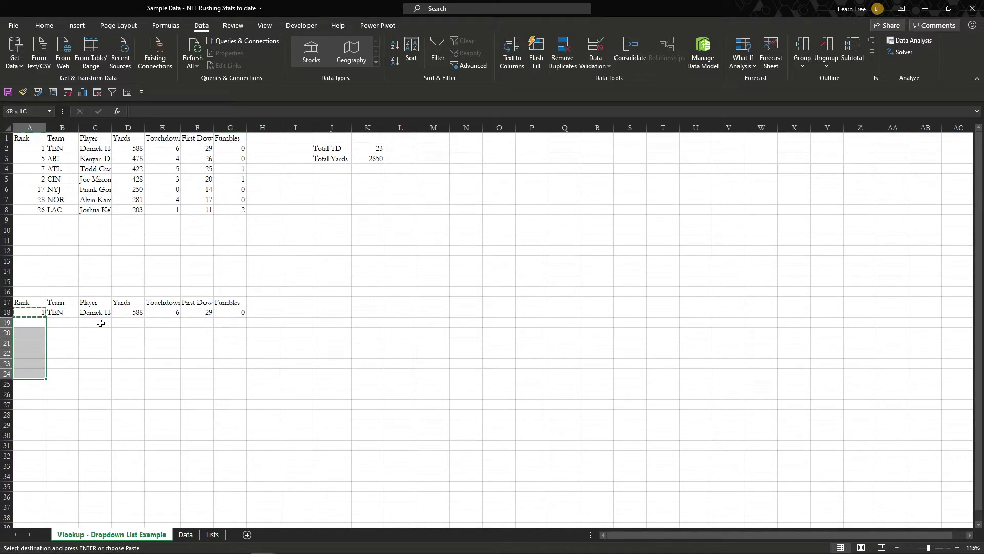
key("ctrl+v")
key("Escape")
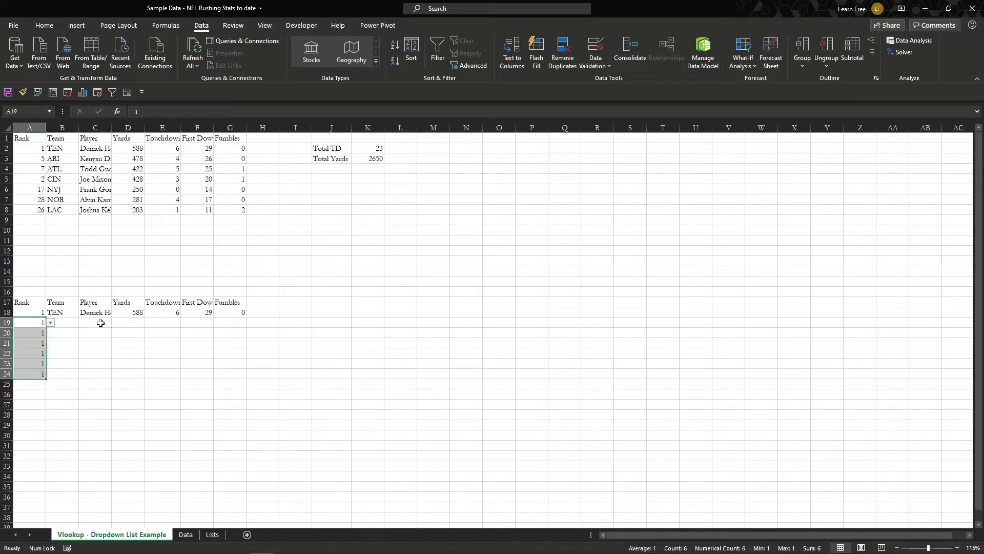
- Choose rank 2 in A19, rank 7 in A20 and rank 8 in A21 from their drop-down lists
left_click(51, 322)
left_click(46, 336)
left_click(35, 334)
left_click(51, 332)
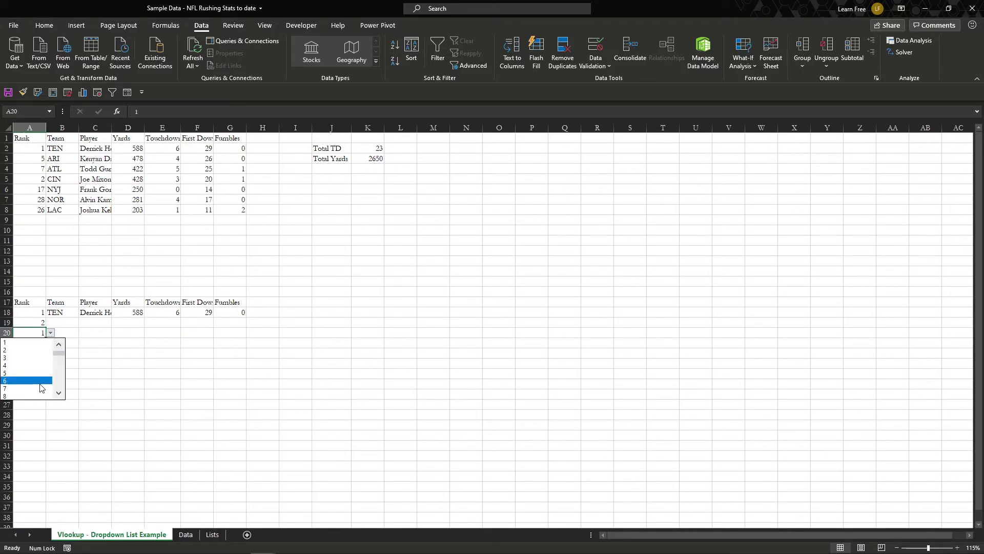
left_click(41, 388)
left_click(45, 346)
left_click(54, 345)
left_click(43, 344)
left_click(51, 343)
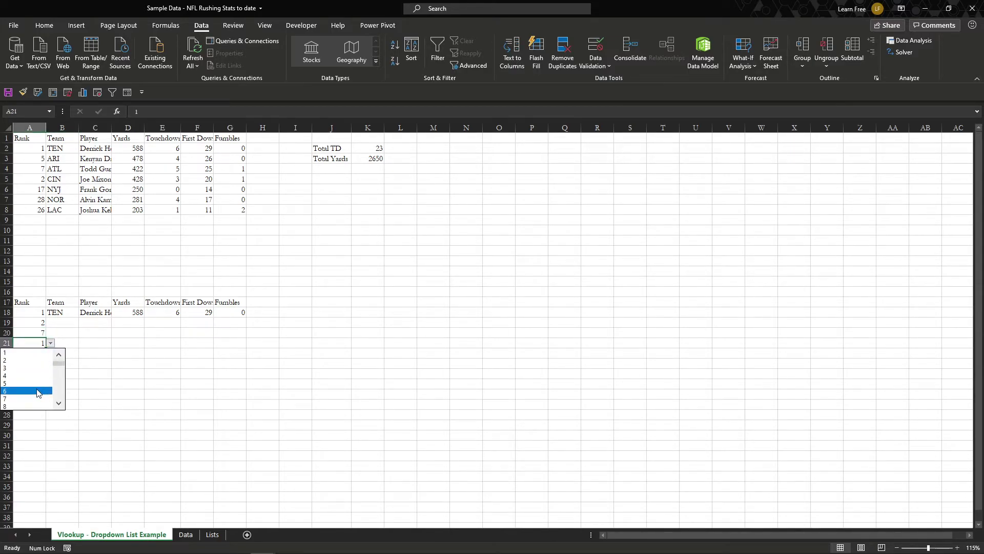
left_click(36, 406)
- Choose rank 16 in A22, rank 68 in A23 and rank 126 in A24 from their drop-down lists
left_click(41, 353)
left_click(51, 353)
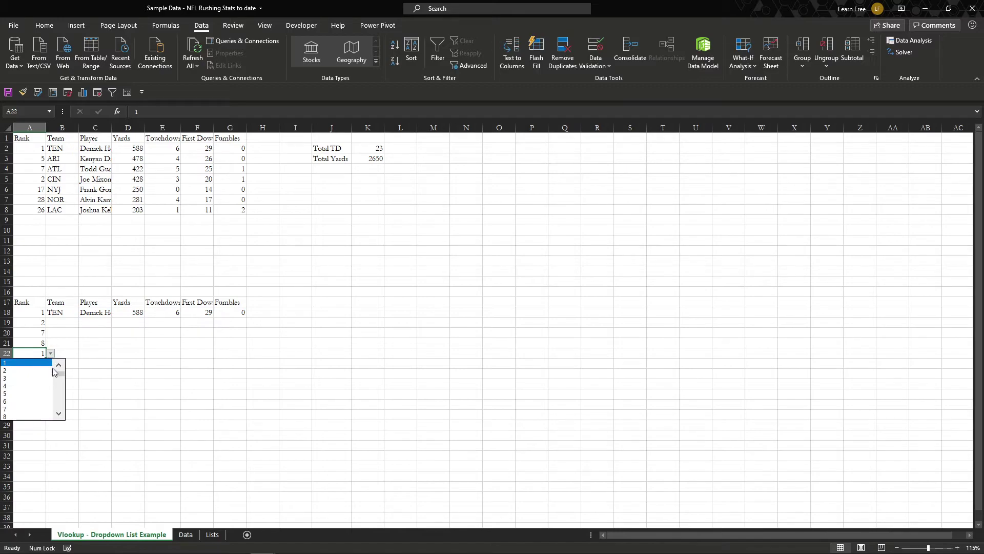
left_click(58, 413)
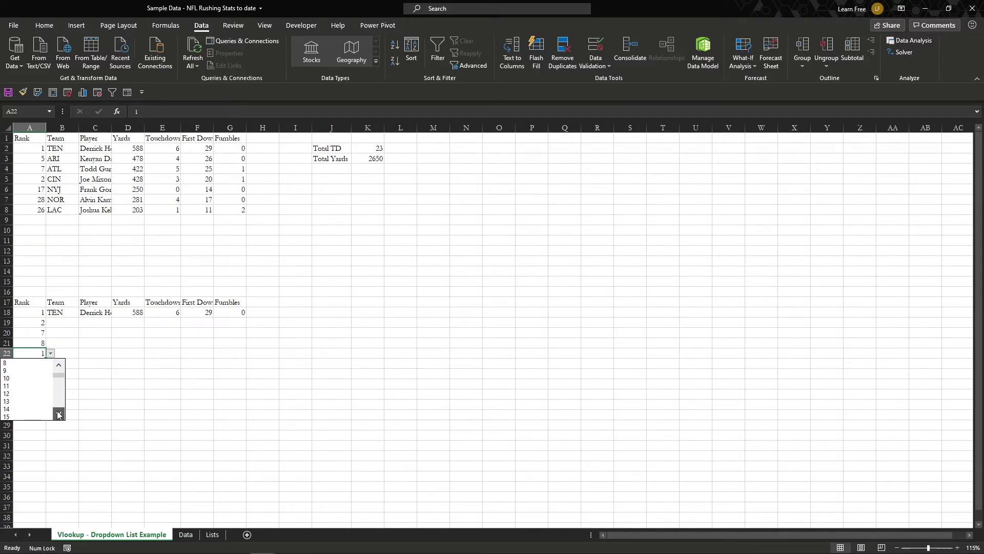
left_click(47, 394)
left_click(41, 364)
left_click(51, 364)
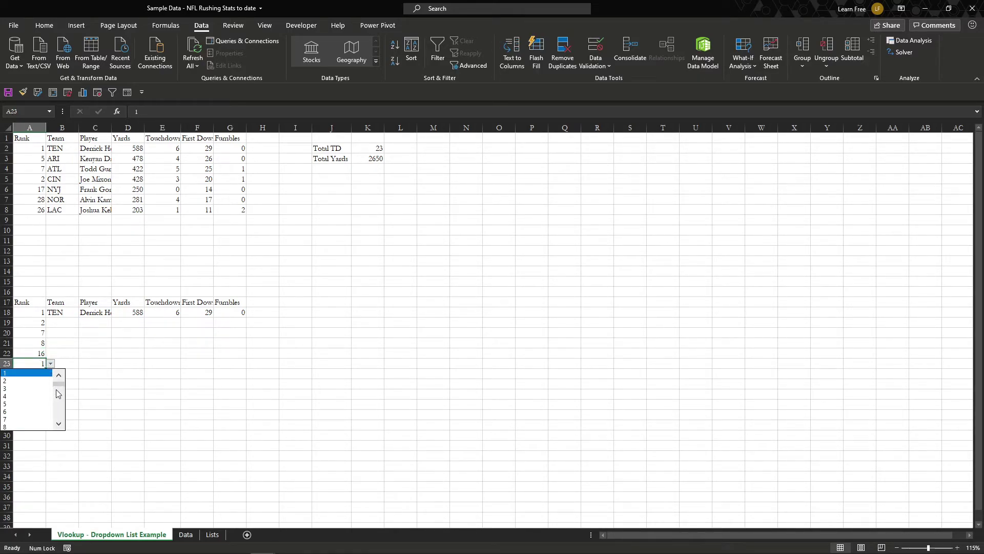
mouse_move(57, 384)
left_mouse_down()
mouse_move(58, 395)
mouse_move(47, 374)
left_mouse_up()
left_click(43, 410)
left_click(41, 374)
left_click(59, 375)
key("ctrl+z")
left_click(41, 374)
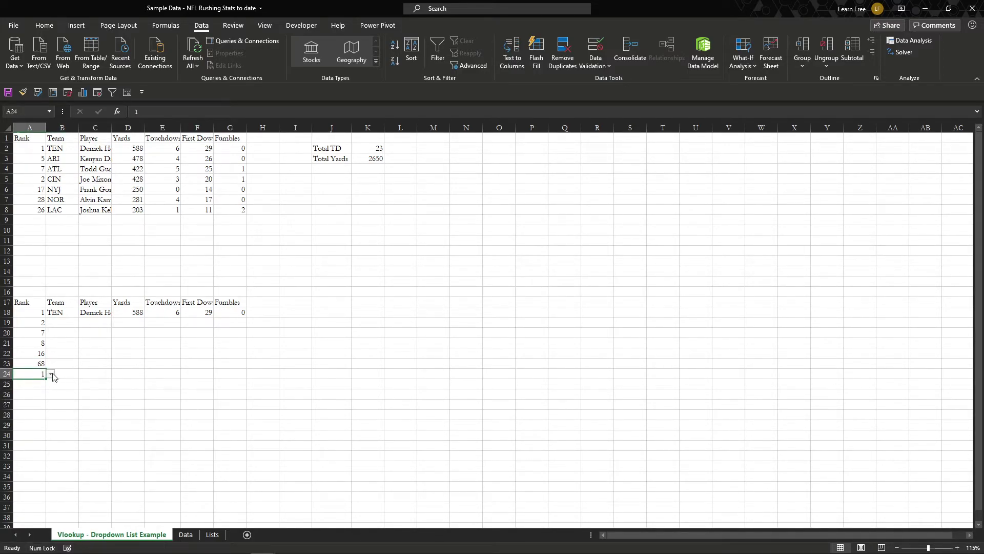
left_click(50, 374)
left_click_drag(60, 399, 59, 421)
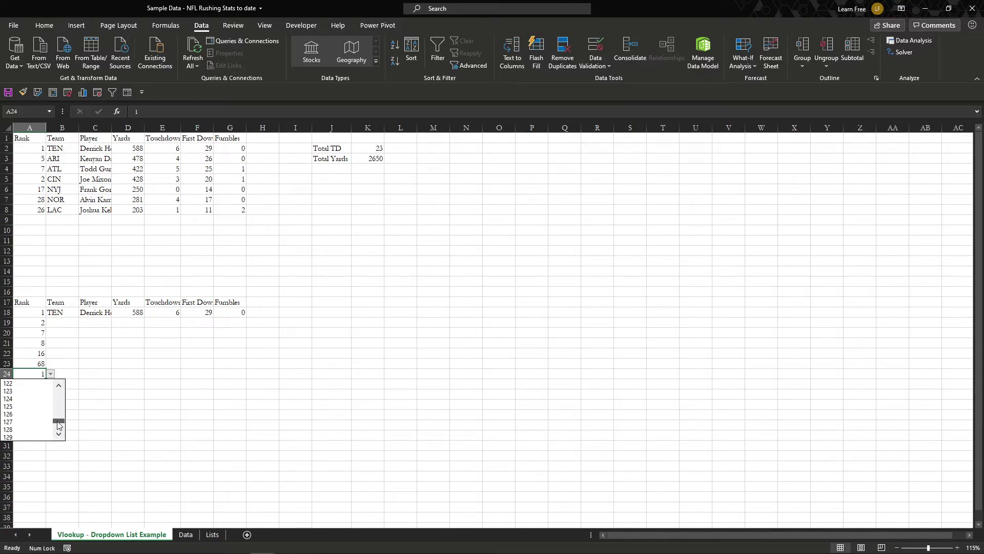
left_click(30, 416)
- Copy the VLOOKUP formulas from B18:G18 down to rows 19 through 24
left_click(61, 326)
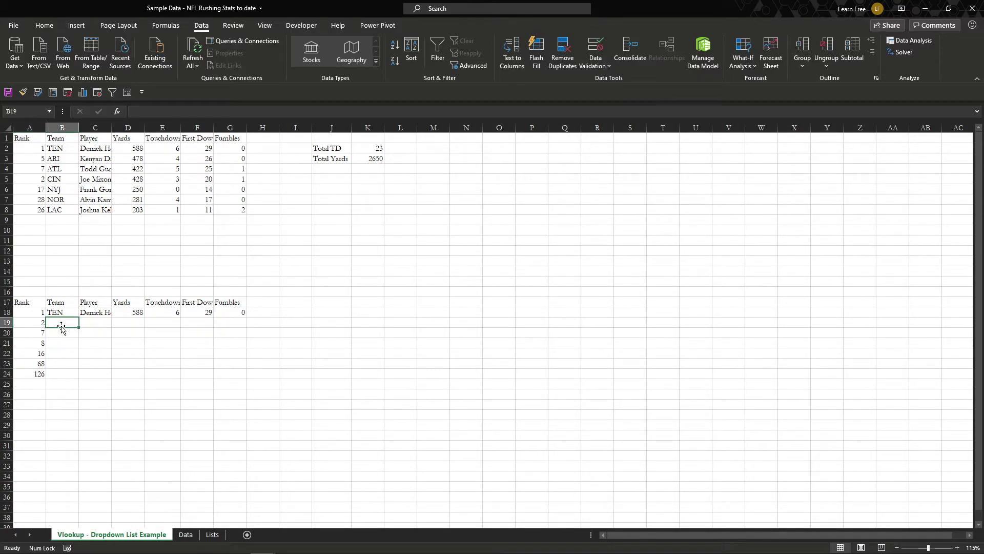
key("Up")
key("shift+Right")
key("shift+Right")
key("shift+Right")
key("shift+Right")
key("shift+Right")
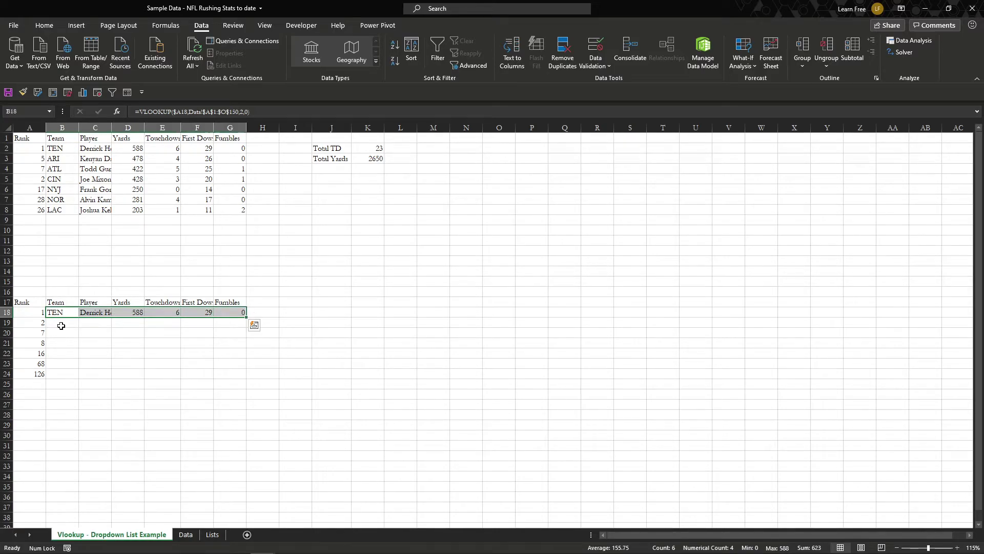
key("ctrl+c")
left_click(61, 326)
key("shift+Down")
key("shift+Down")
key("shift+Down")
key("shift+Down")
key("shift+Down")
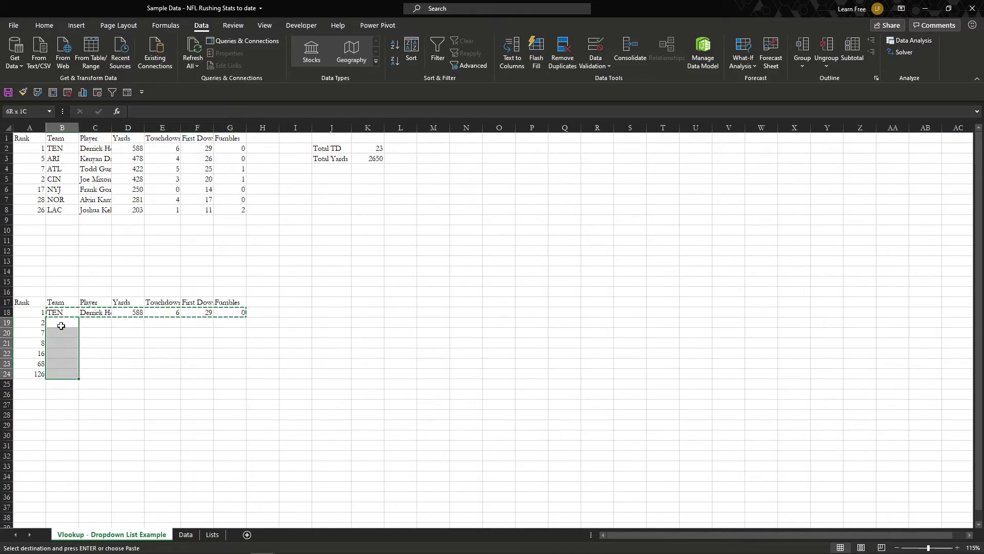
key("Return")
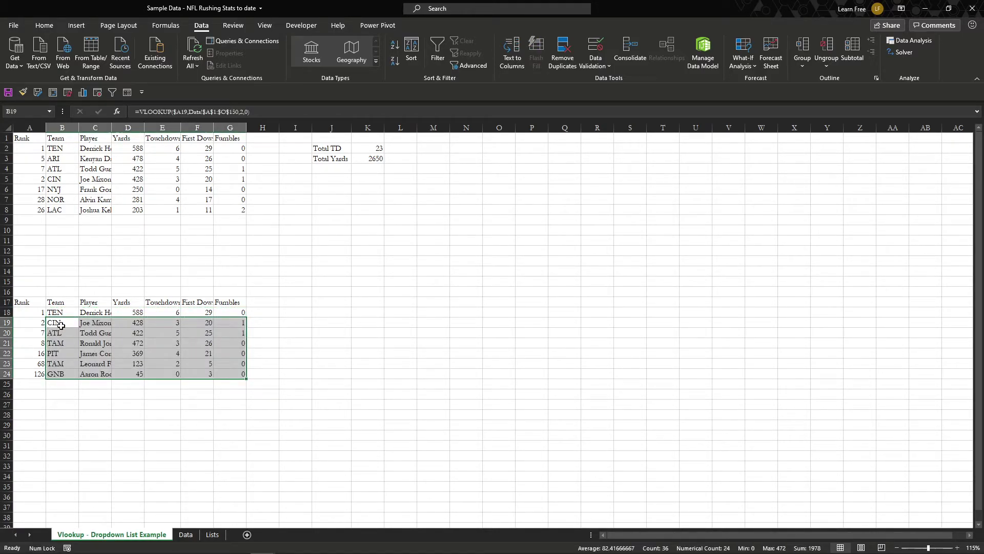
- Autofit the widths of columns A to G to the lookup table A17:G24
key("Up")
key("Left")
key("Up")
key("ctrl+shift+Right")
key("ctrl+shift+Down")
key("alt")
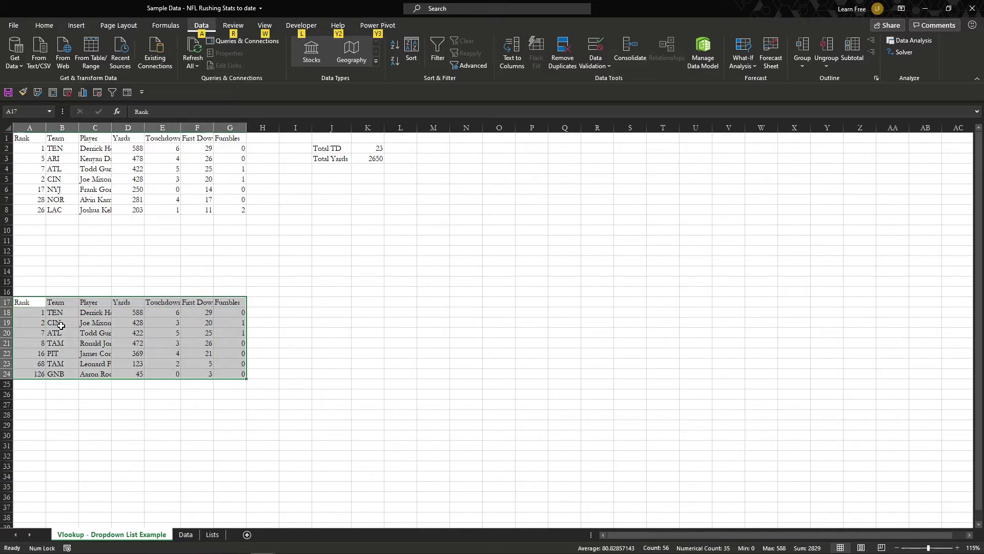
key("h")
key("o")
key("i")
left_click(185, 309)
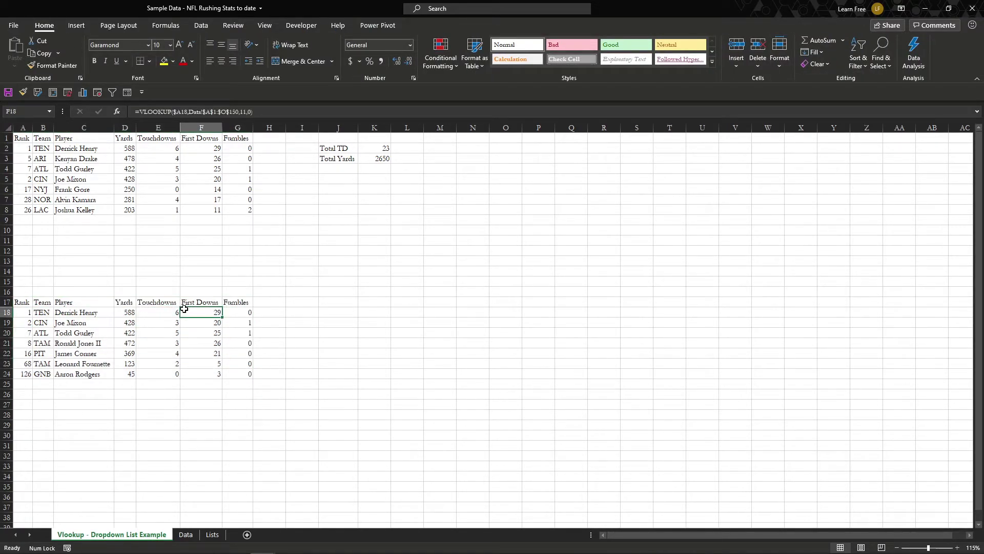
left_click(153, 310)
- Enter the labels Total TD, Total Yards and Total Fumbles in cells J17 to J19
left_click(336, 306)
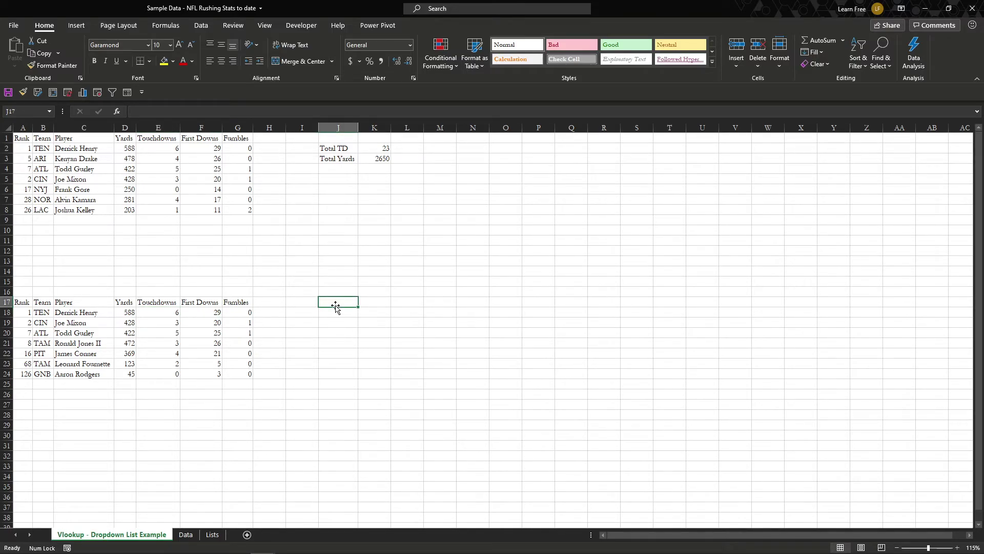
key("ctrl+Left")
key("ctrl+Left")
key("ctrl+Right")
key("Right")
key("Right")
key("Right")
type("Total TD")
key("Return")
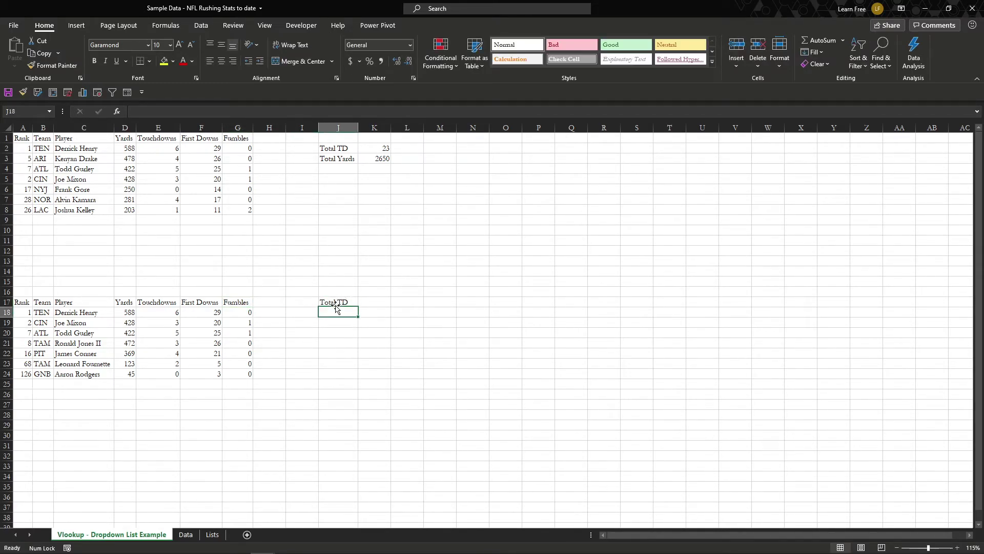
type("Total Yards")
key("Return")
type("Tot")
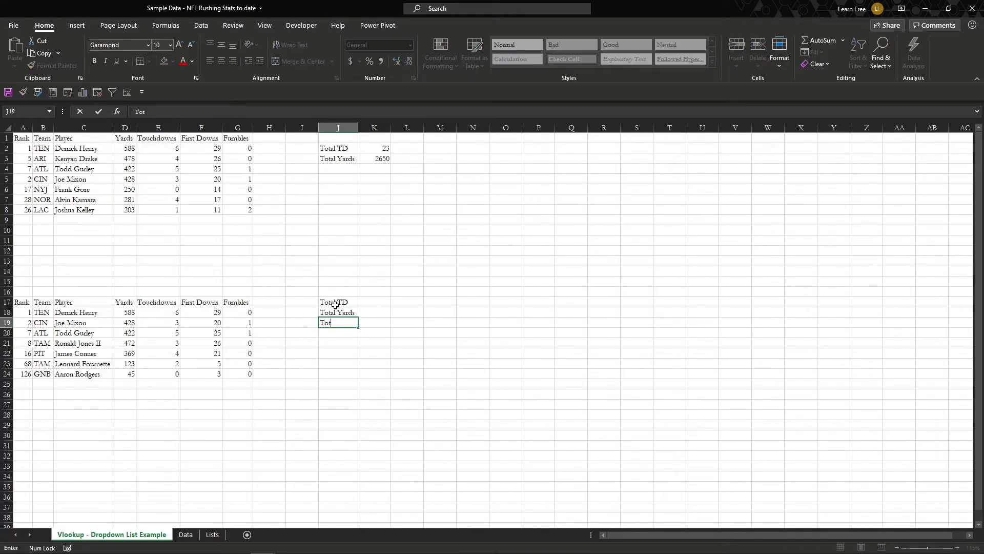
type("al Fumbles")
key("Return")
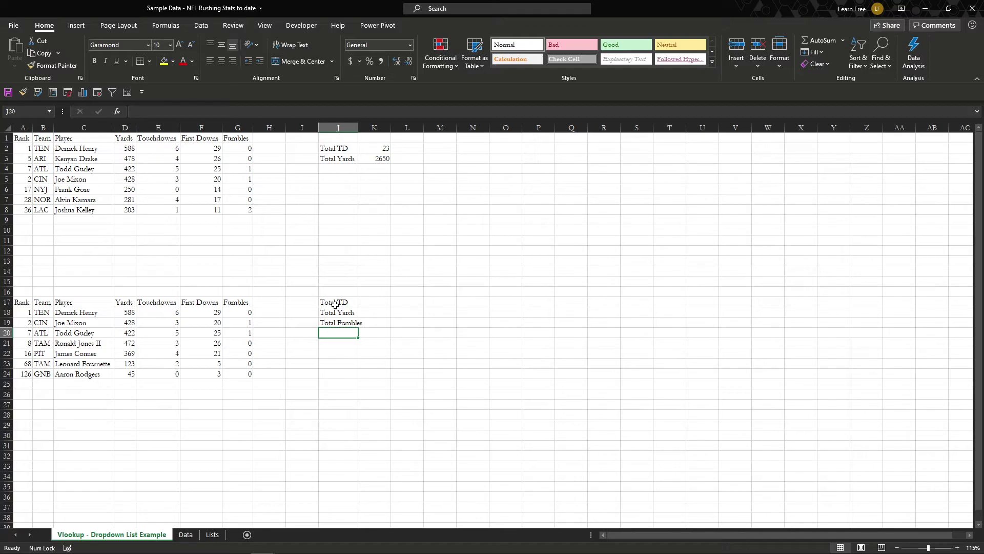
type("Longest Run")
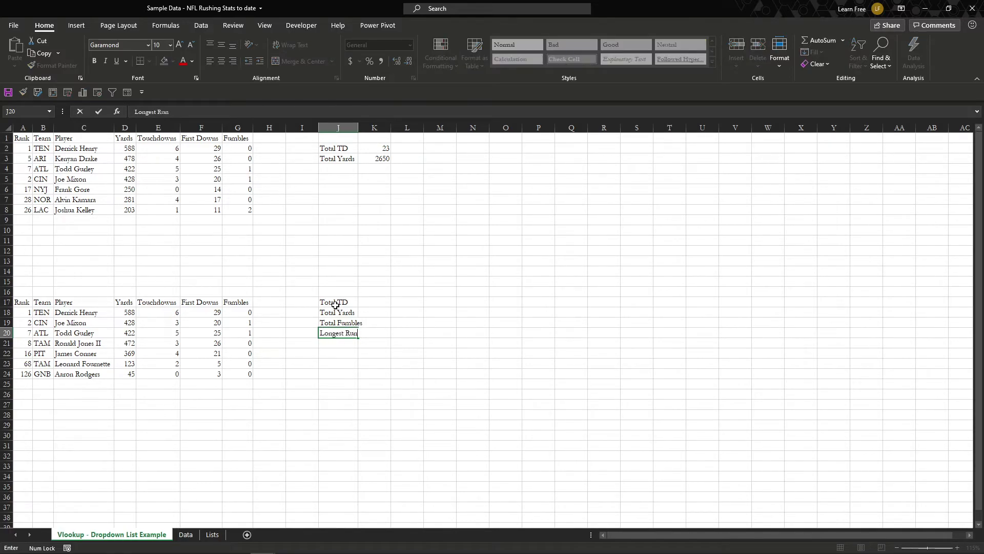
key("Escape")
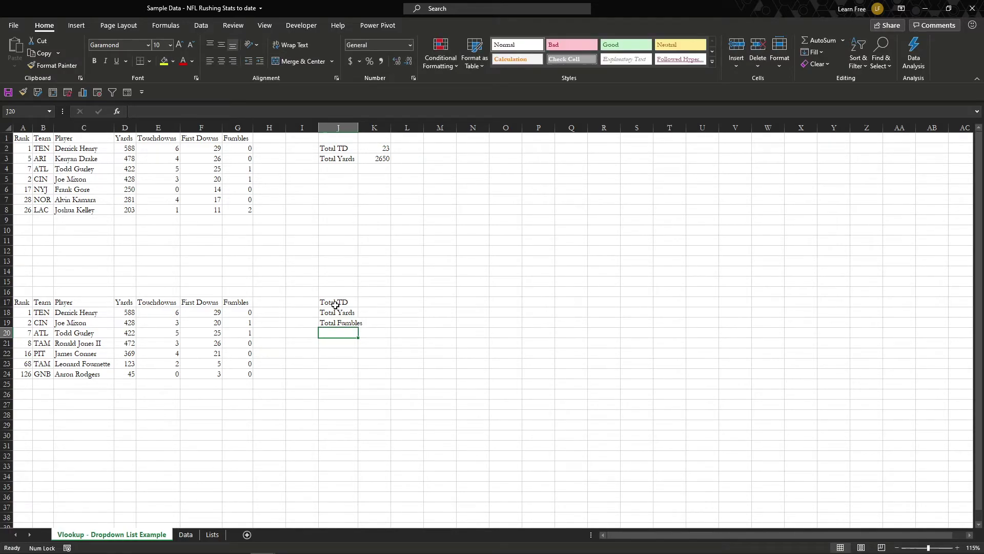
- Autofit the width of column J to its labels
key("ctrl+space")
key("alt+h")
key("o")
key("i")
- Total the touchdowns in K17 with a SUM of E18:E24
key("Right")
key("Up")
key("Up")
key("Up")
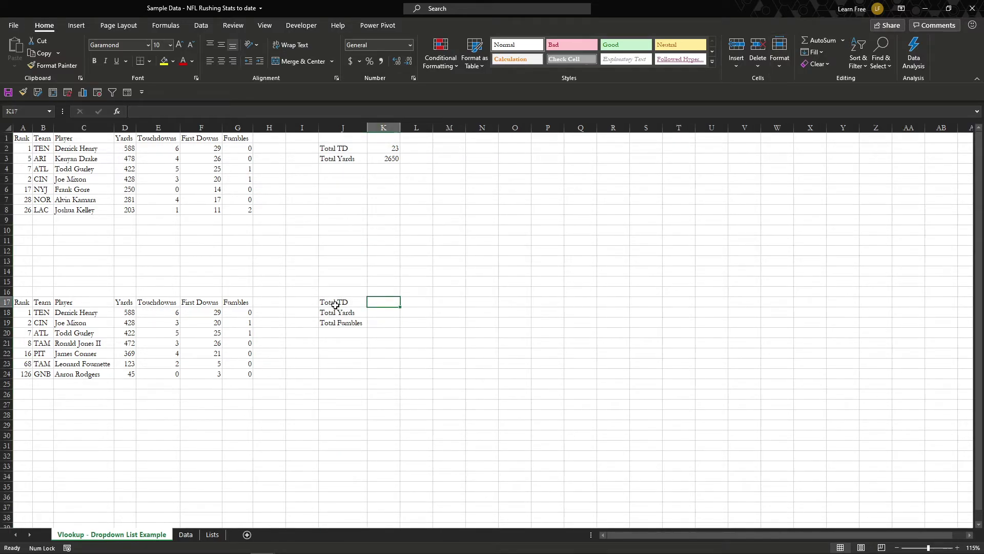
type("=sum")
key("Tab")
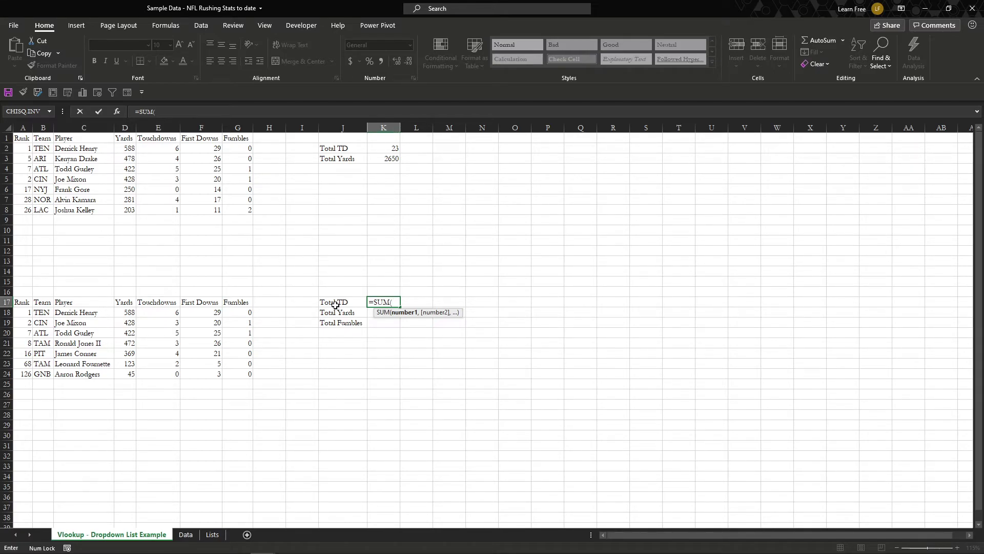
key("Left")
key("Left")
key("Left")
key("Left")
key("Left")
key("Left")
key("Left")
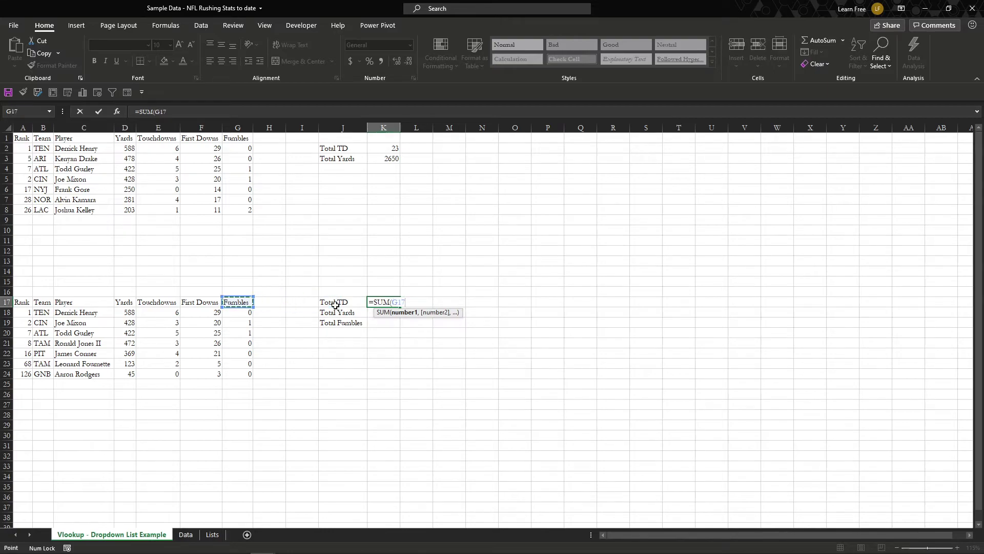
key("Down")
key("Right")
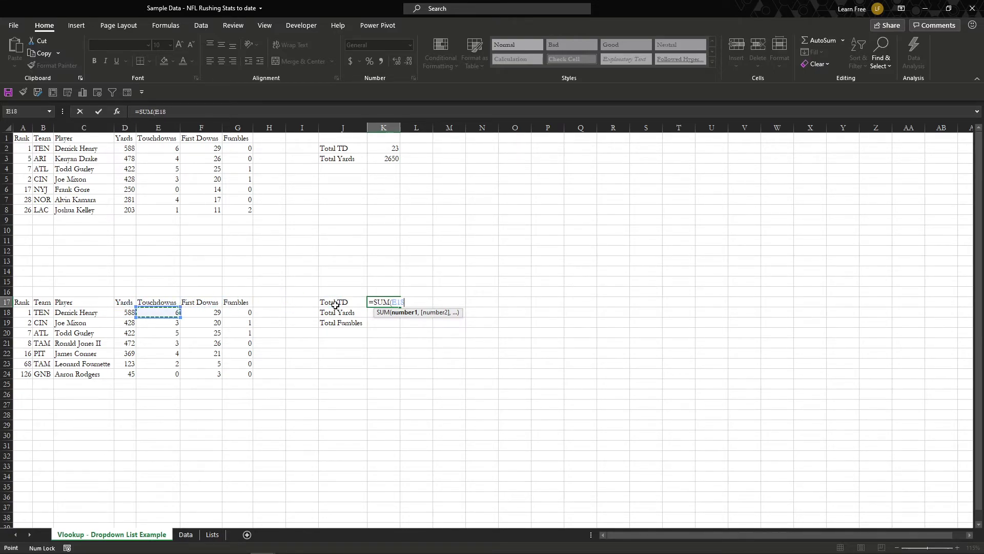
key("ctrl+shift+Down")
key("Return")
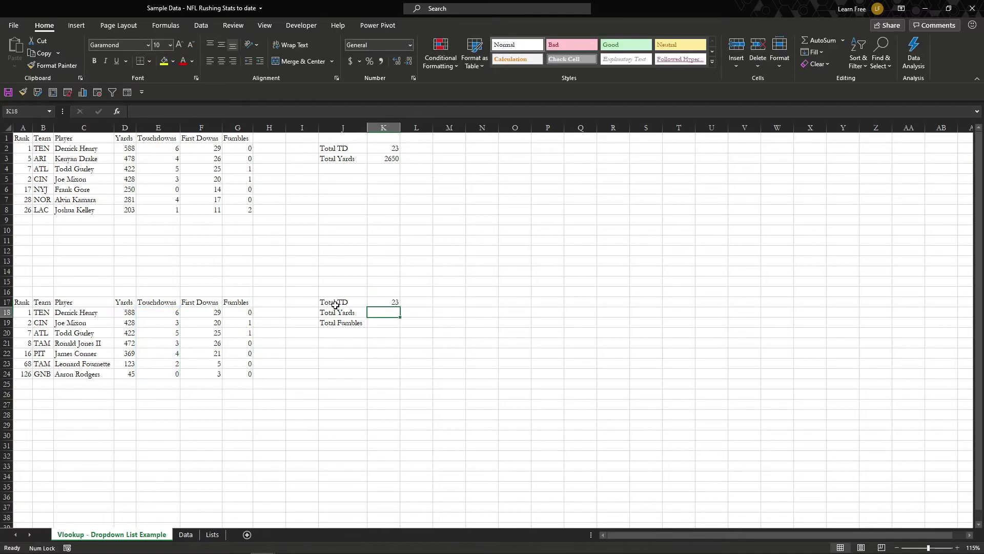
- Total the yards in K18 with a SUM of D18:D24
type("=sum")
key("Tab")
key("Left")
key("Left")
key("Left")
key("Left")
key("Left")
key("Left")
key("Left")
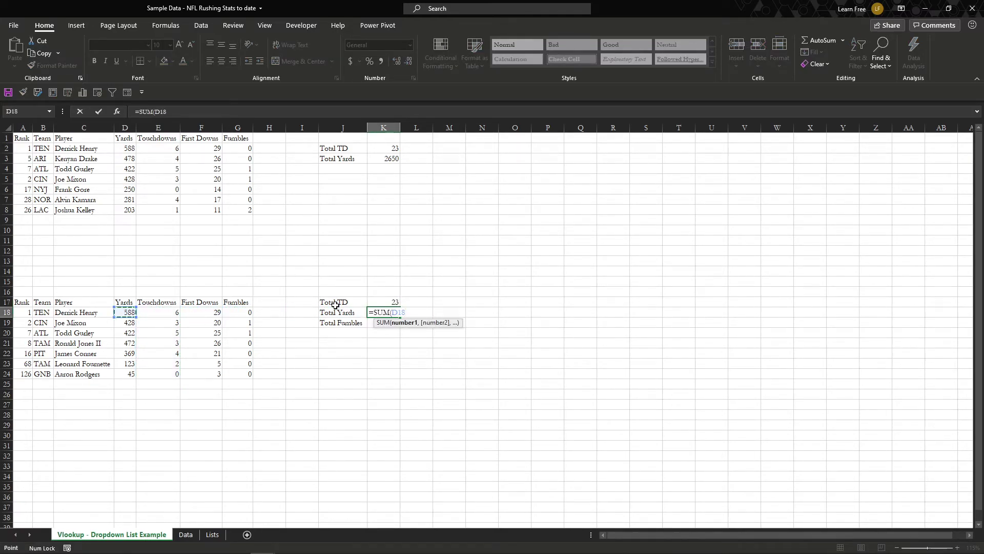
key("ctrl+shift+Down")
key("Return")
- Total the fumbles in K19 with a SUM of G18:G24
key("Down")
key("Up")
type("=sum")
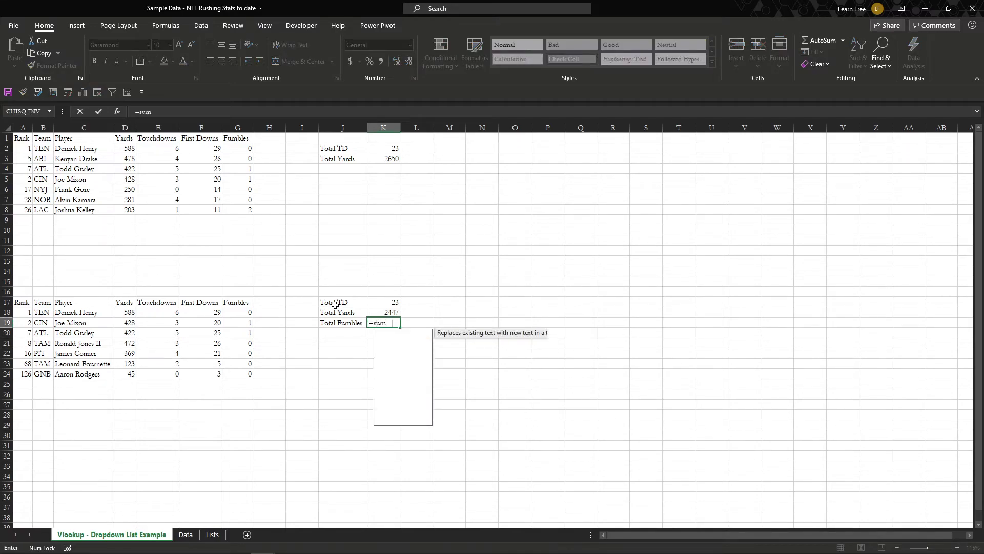
key("Tab")
key("Left")
key("Left")
key("Left")
key("Left")
key("ctrl+shift+Down")
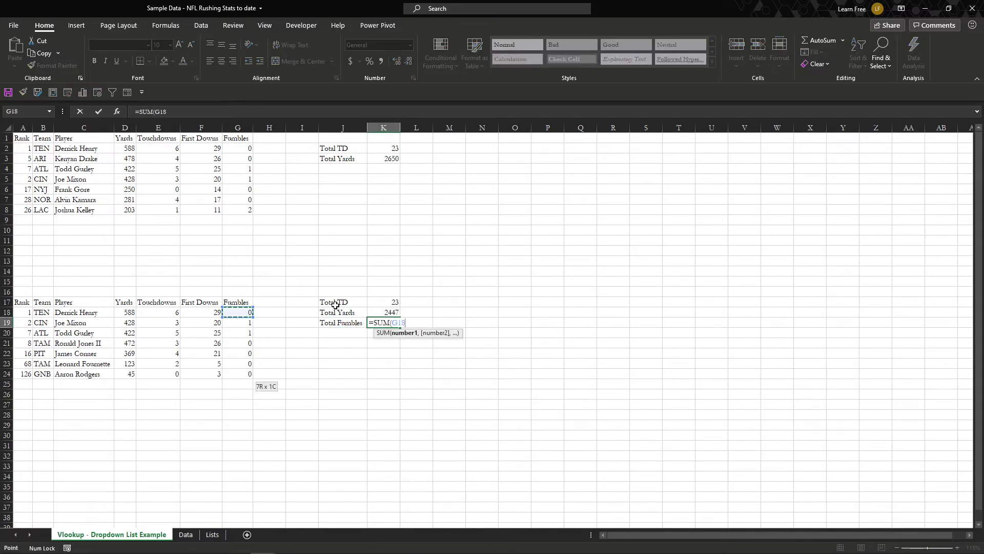
key("Return")
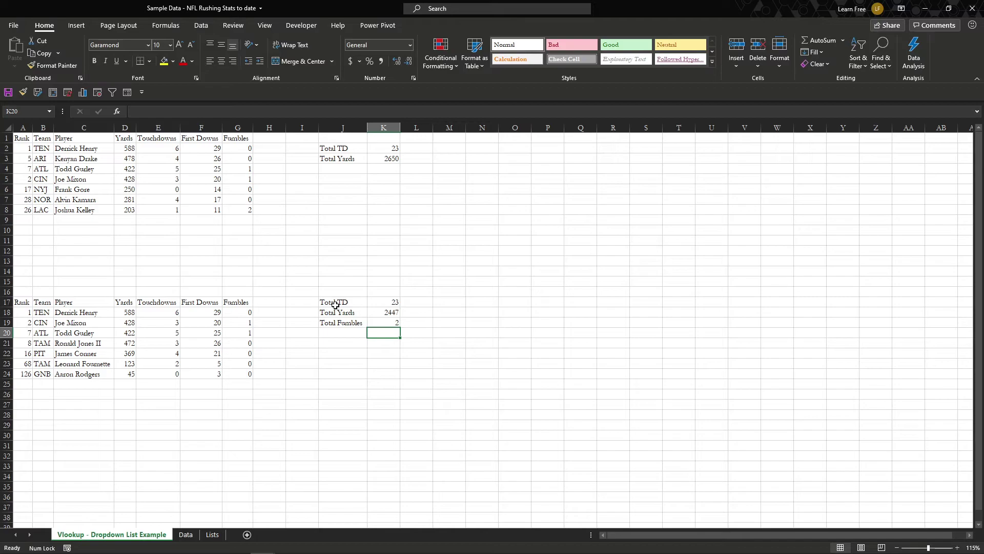
- Test the lookup by choosing rank 3 from the drop-down list in A18
left_click(105, 315)
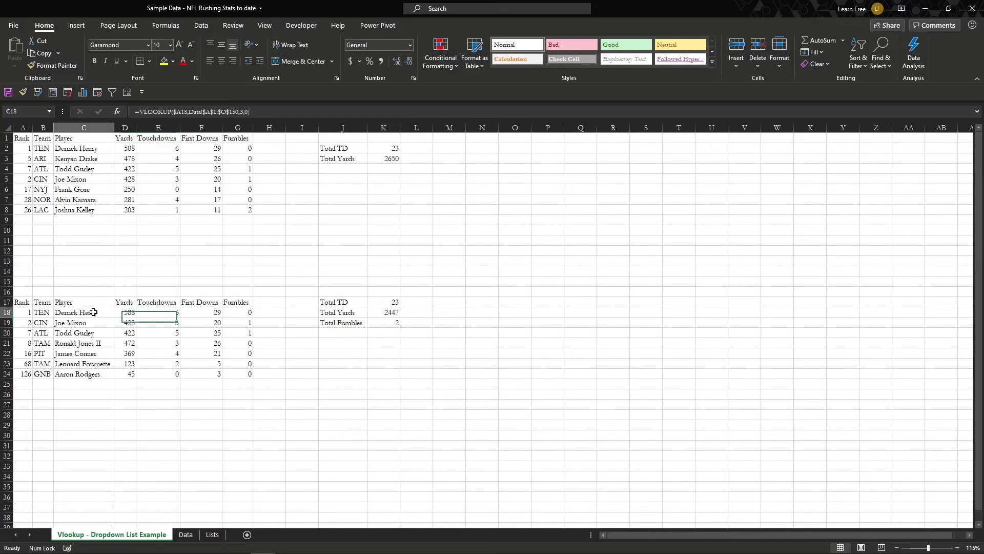
left_click(30, 314)
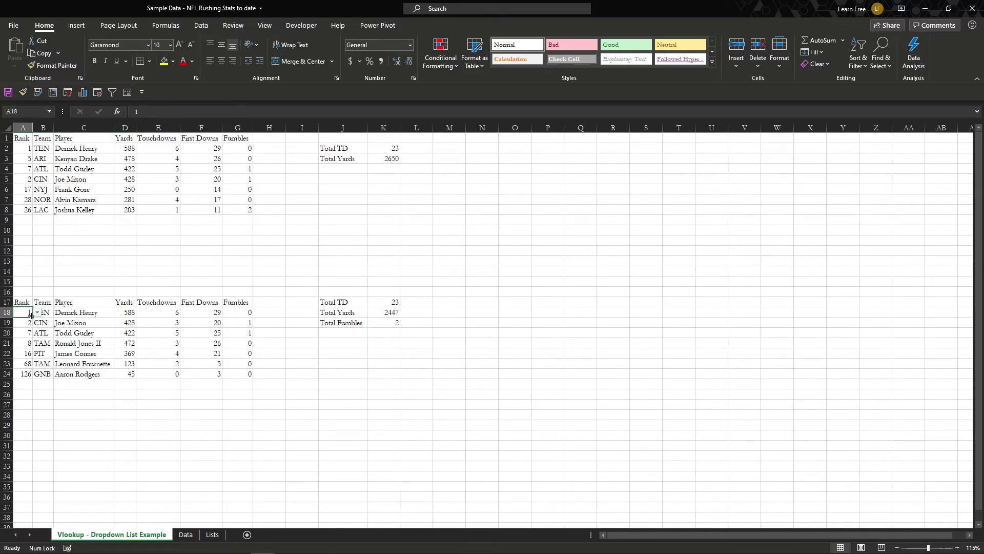
left_click(37, 313)
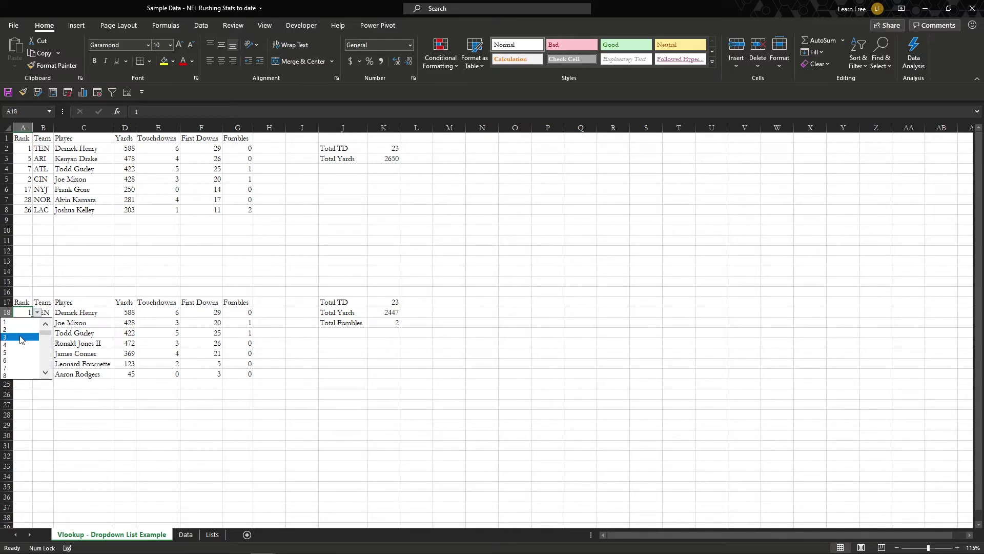
left_click(19, 335)
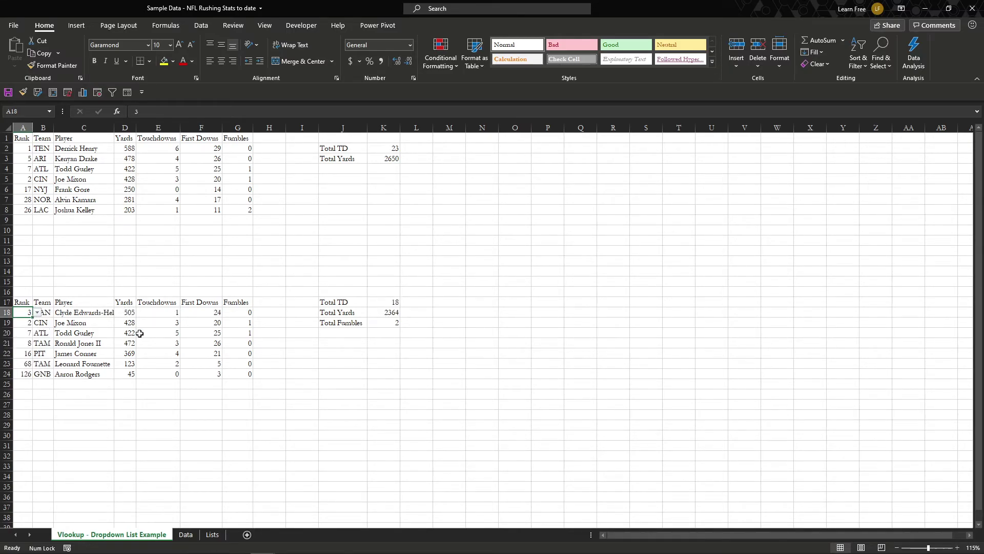
- Choose rank 1 again from the drop-down list in A18
left_click(37, 313)
triple_click(45, 324)
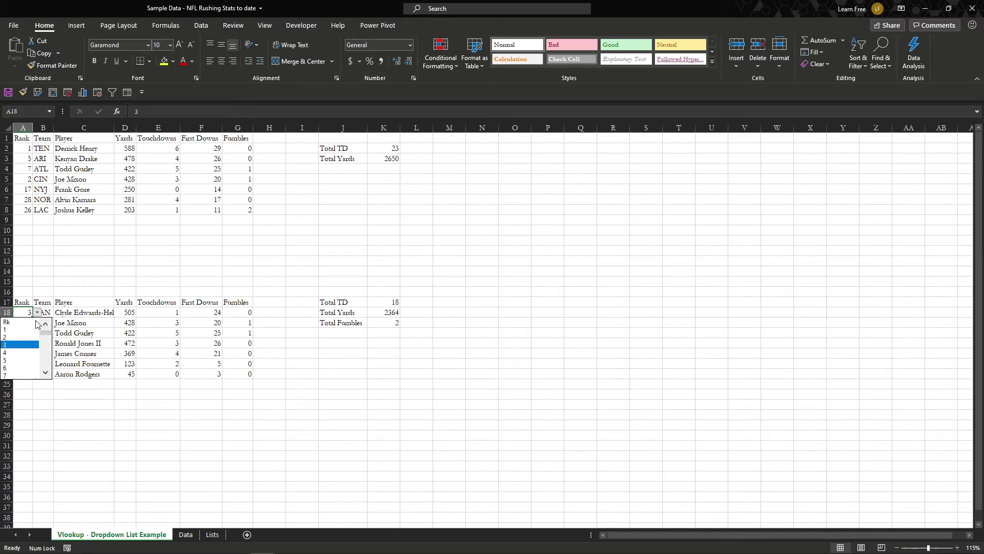
left_click(27, 331)
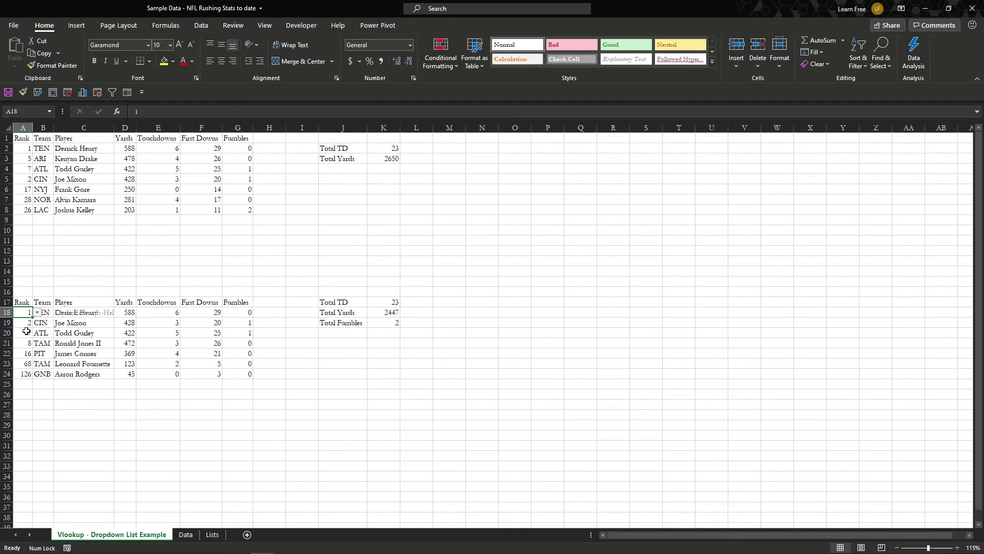
- Set the rank 1 player's touchdowns in J2 of the Data sheet to 10, and check E18 and K17 on the lookup sheet
left_click(186, 535)
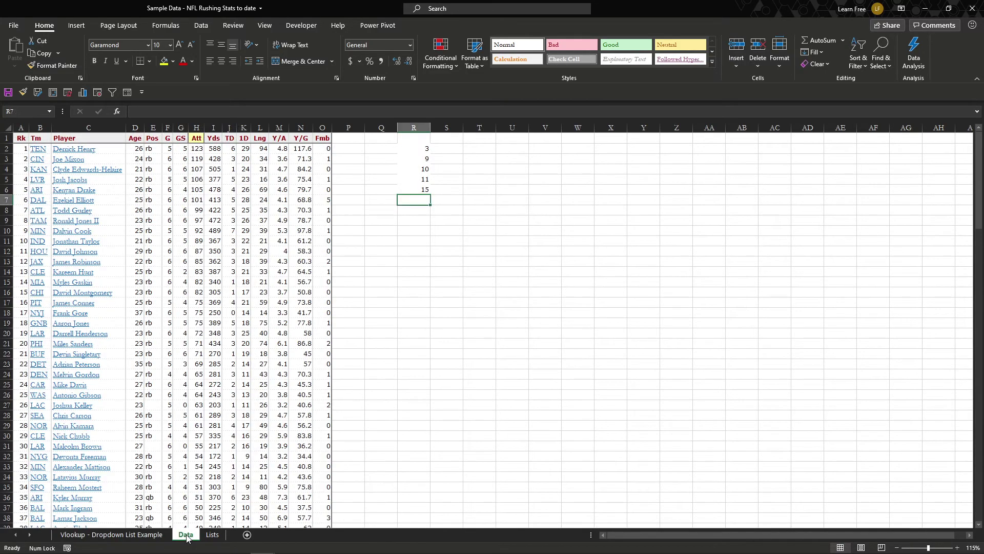
left_click(228, 150)
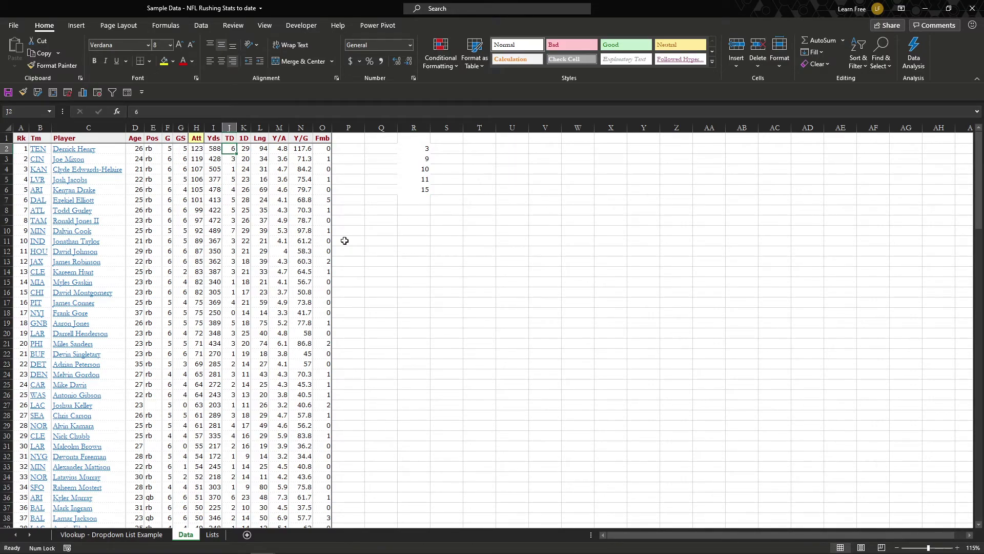
type("10")
key("Return")
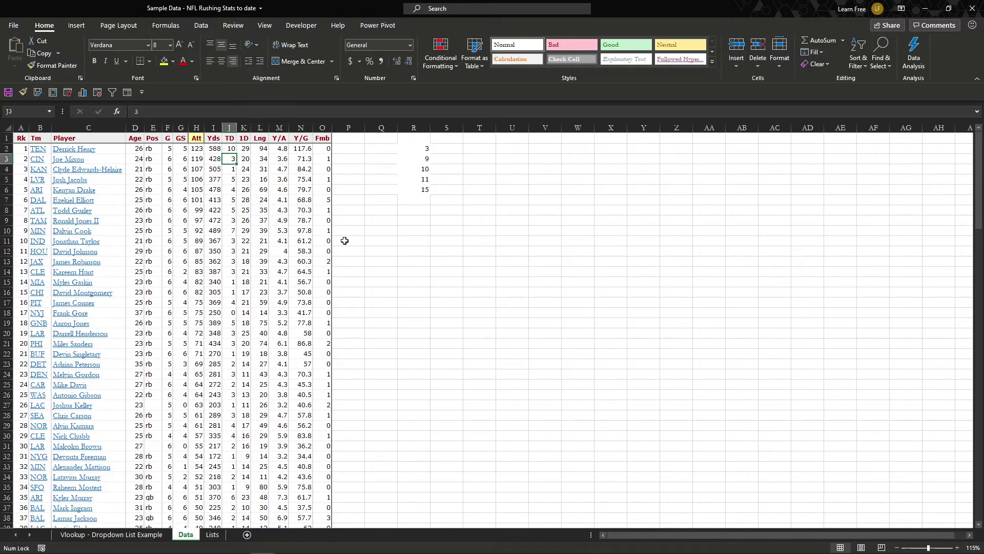
key("ctrl+Page_Up")
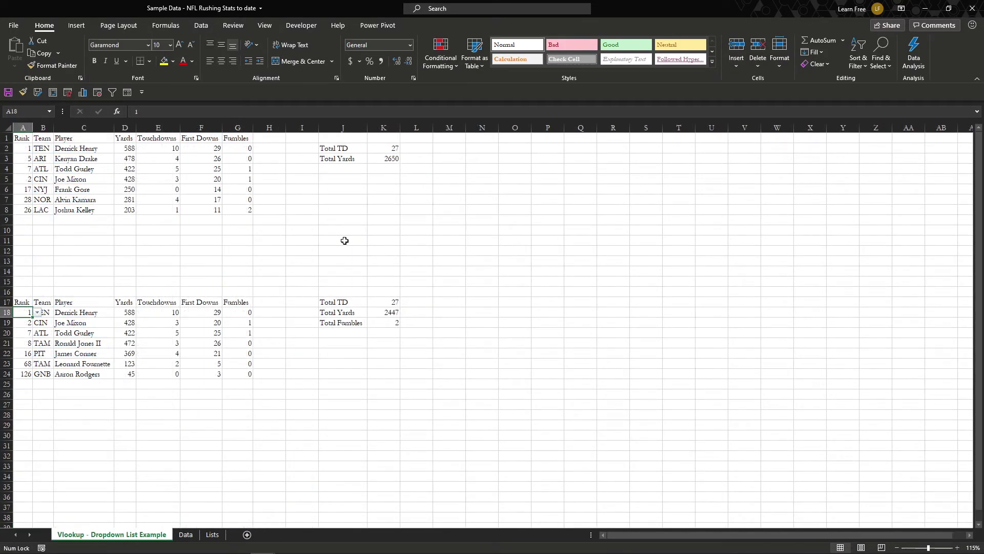
left_click(170, 315)
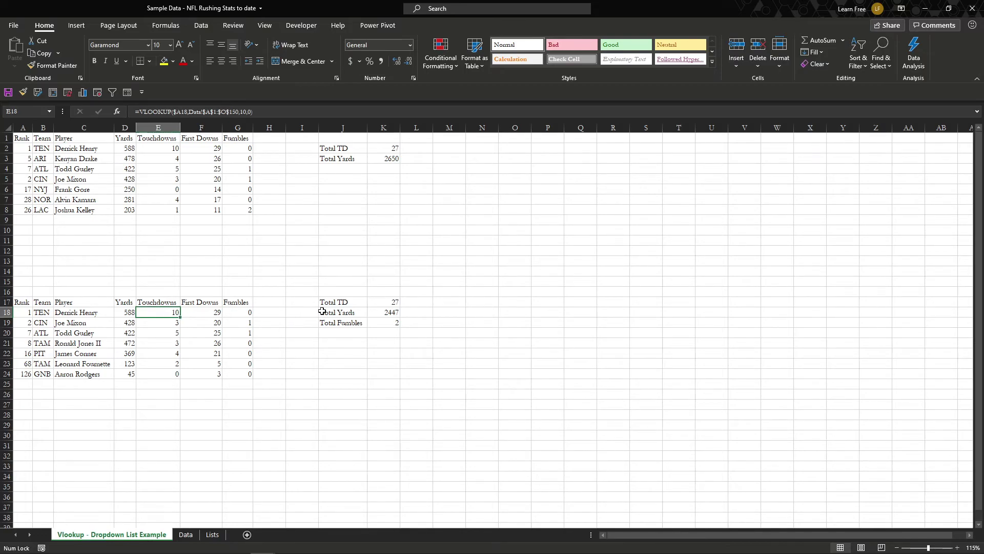
left_click(372, 303)
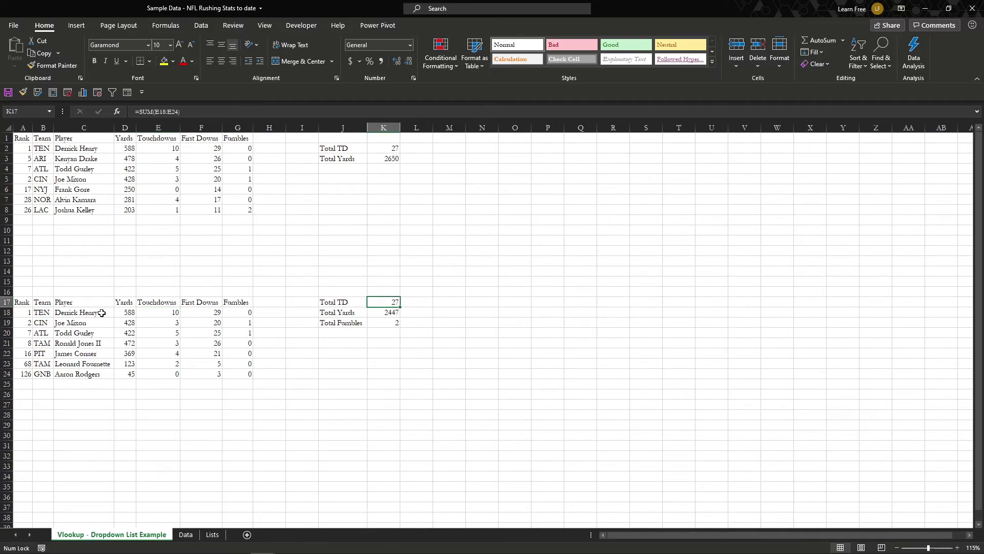
- Set the rank 1 player's yards in I2 of the Data sheet to 800 and return to the Vlookup - Dropdown List Example sheet
left_click(121, 312)
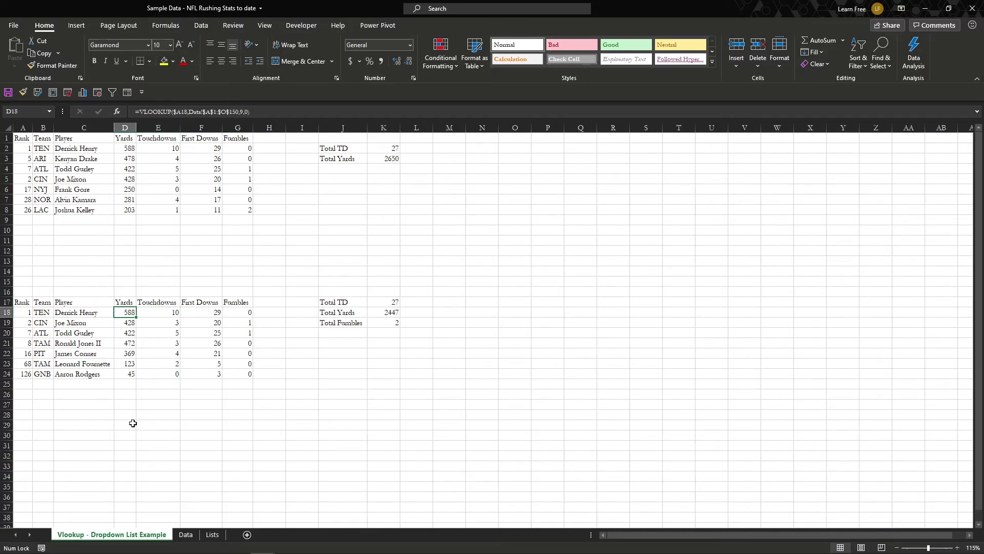
left_click(185, 534)
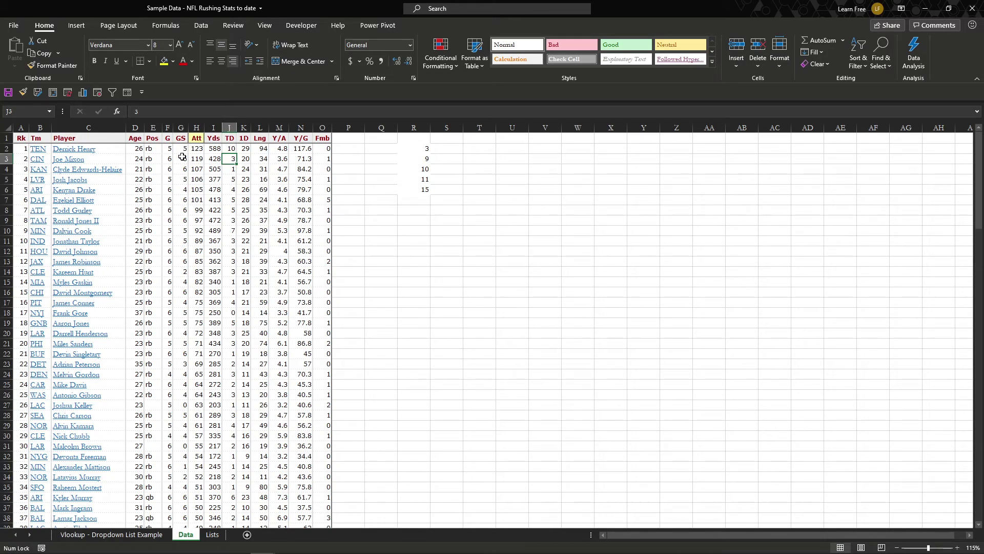
left_click(211, 148)
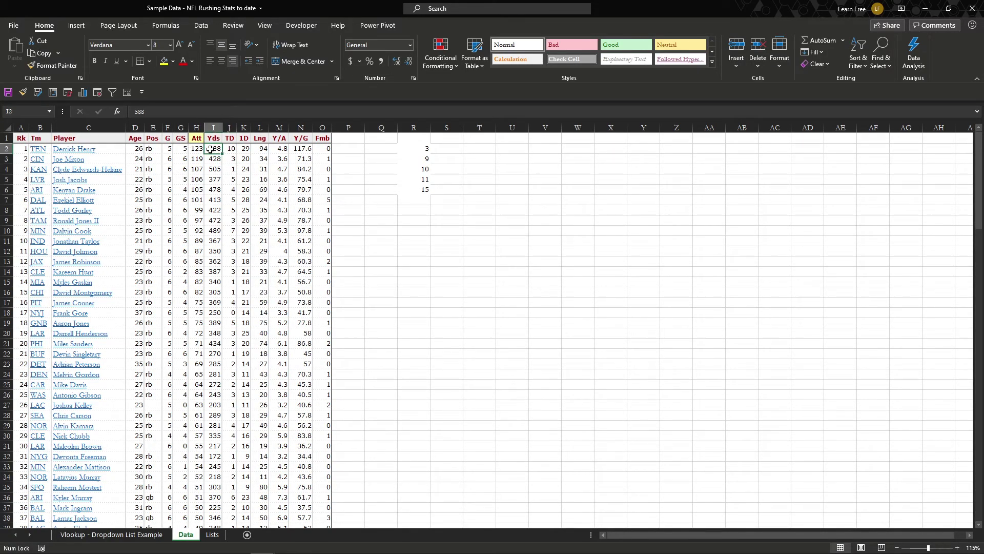
type("800")
key("Return")
left_click(116, 535)
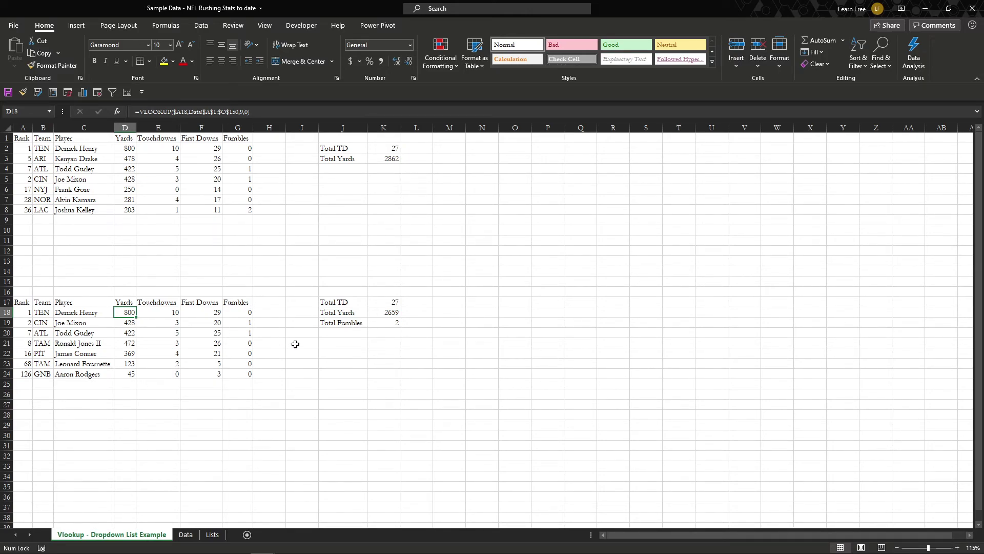
left_click(383, 334)
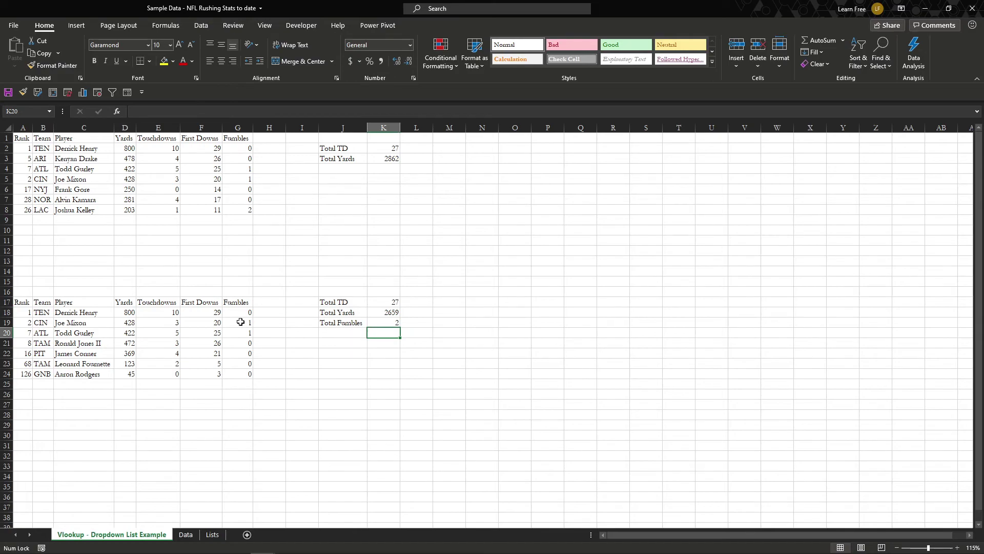
left_click(95, 314)
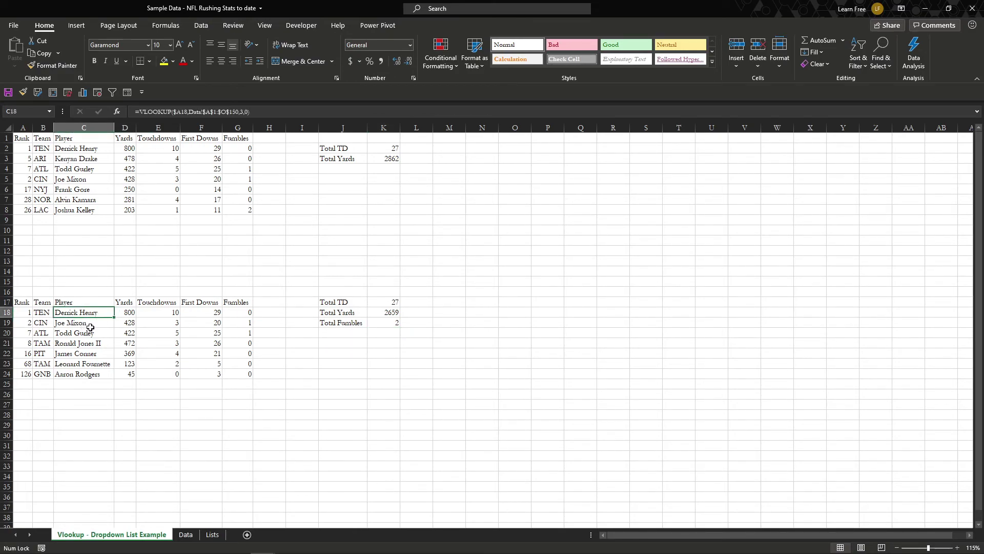
left_click(41, 313)
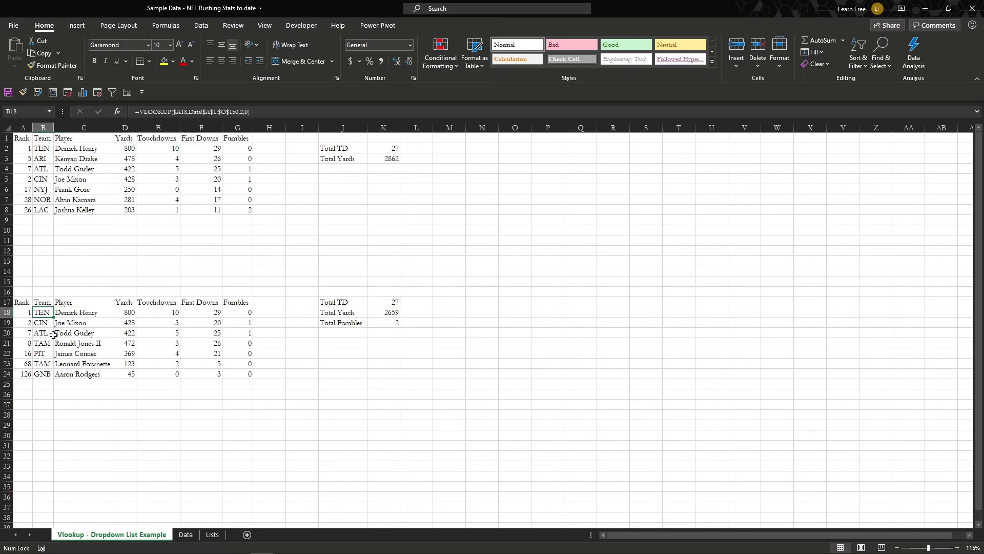